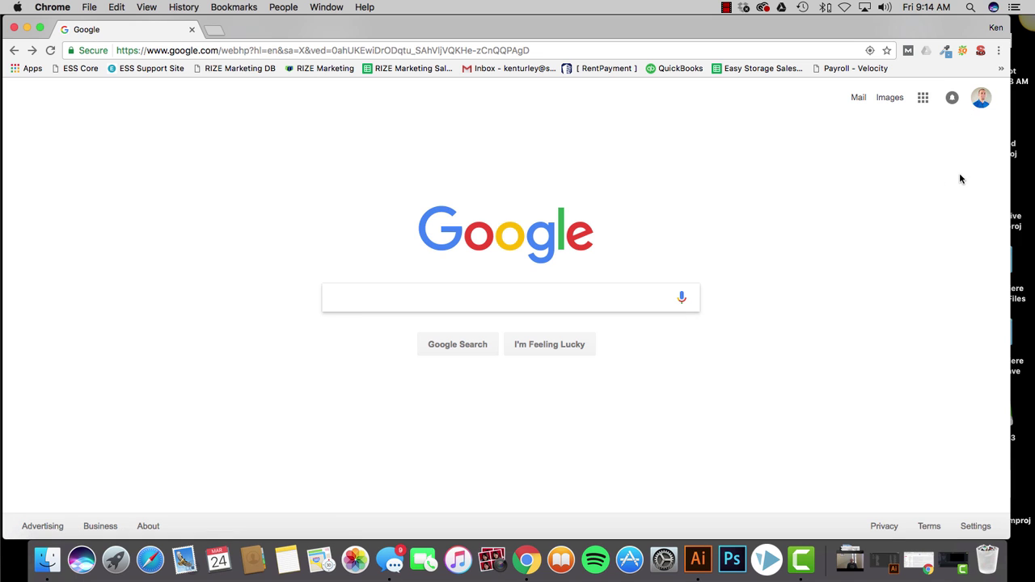
Open Google Maps from the Google apps menu in Google Search.
left_click(923, 101)
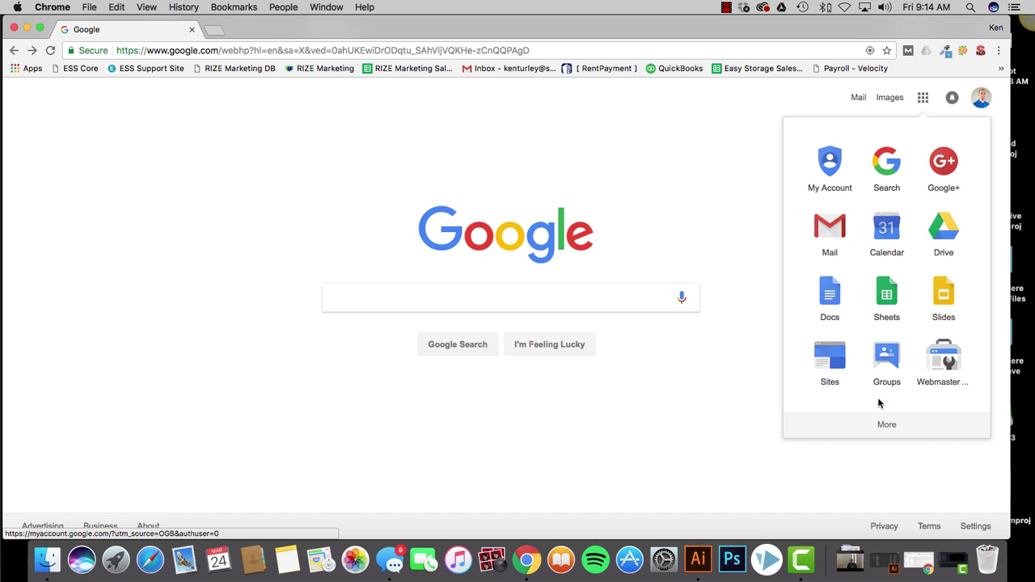
left_click(897, 433)
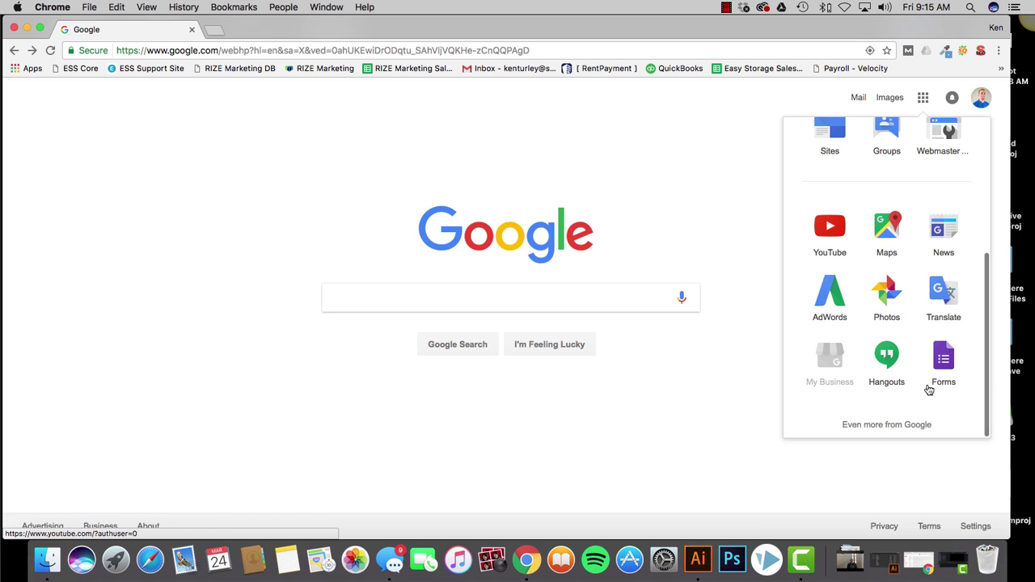
left_click(895, 254)
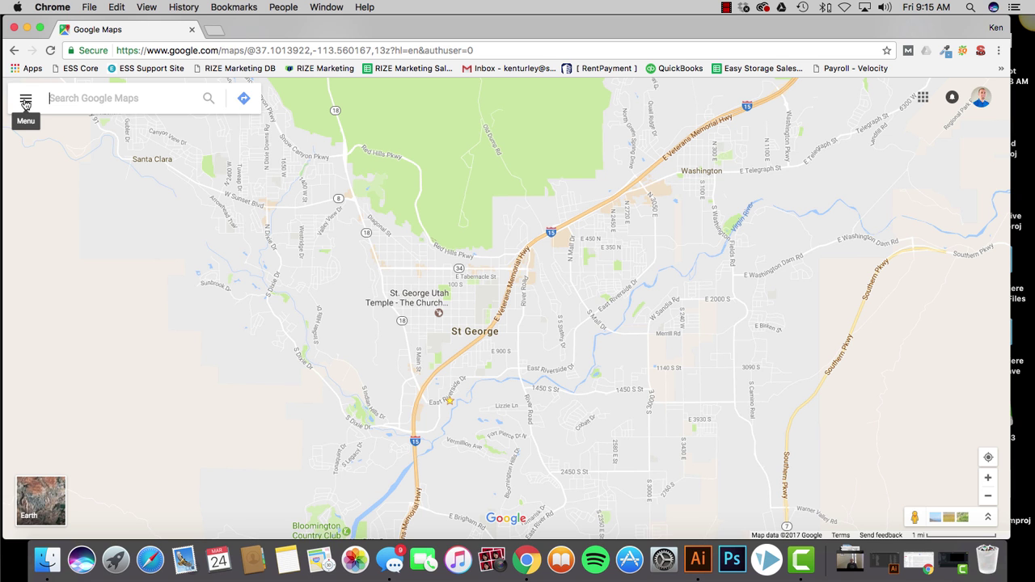
Create a new custom map from the Maps list under Your places.
left_click(26, 103)
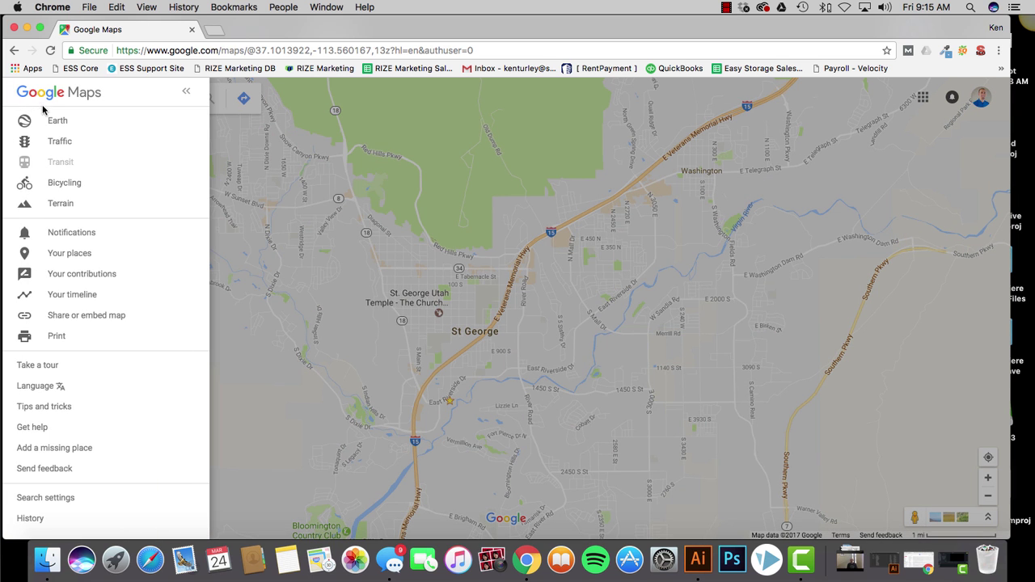
left_click(54, 256)
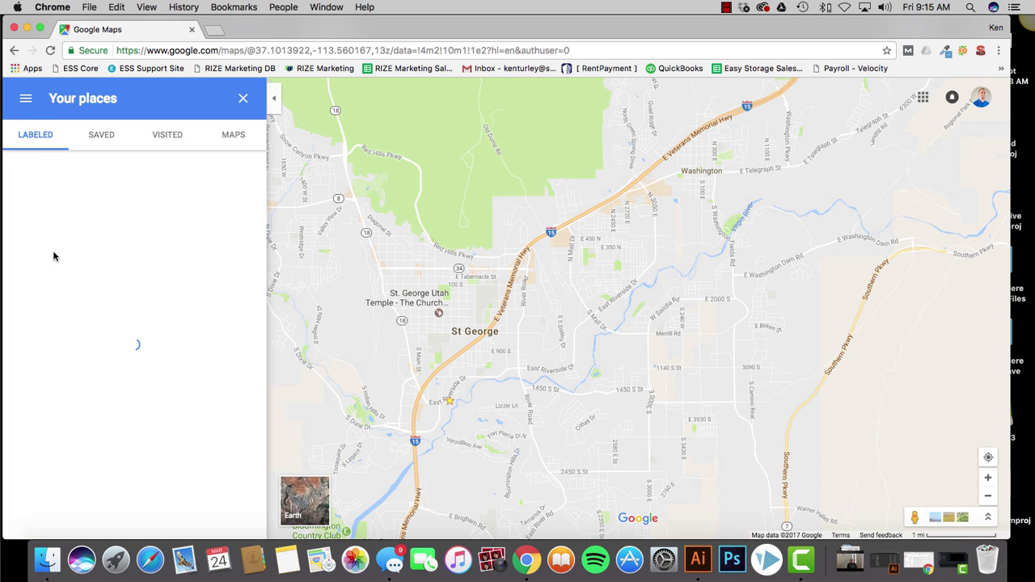
left_click(234, 135)
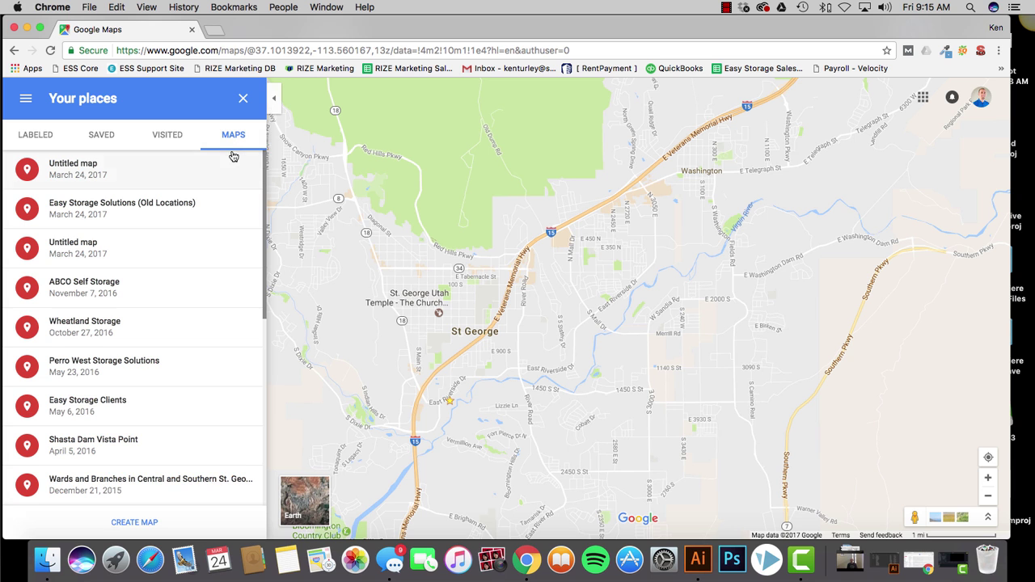
scroll(194, 323, "down", 10)
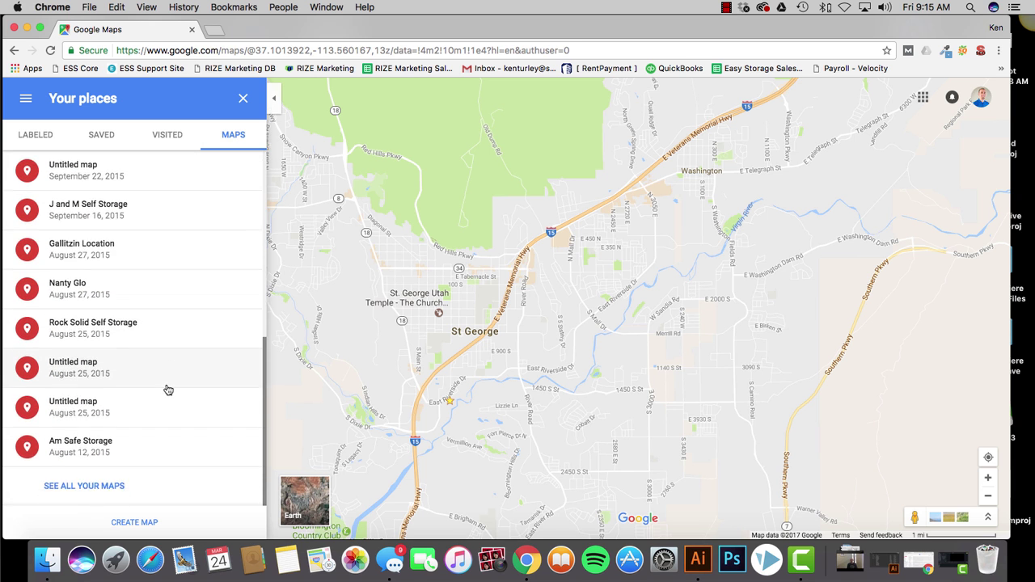
scroll(168, 387, "up", 9)
scroll(169, 383, "down", 5)
scroll(169, 381, "up", 5)
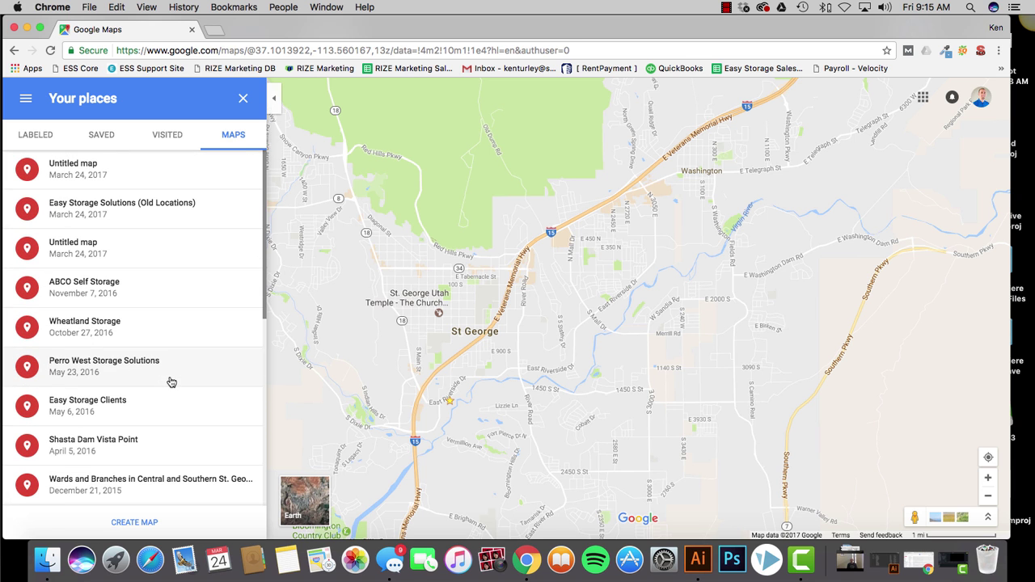
left_click(127, 525)
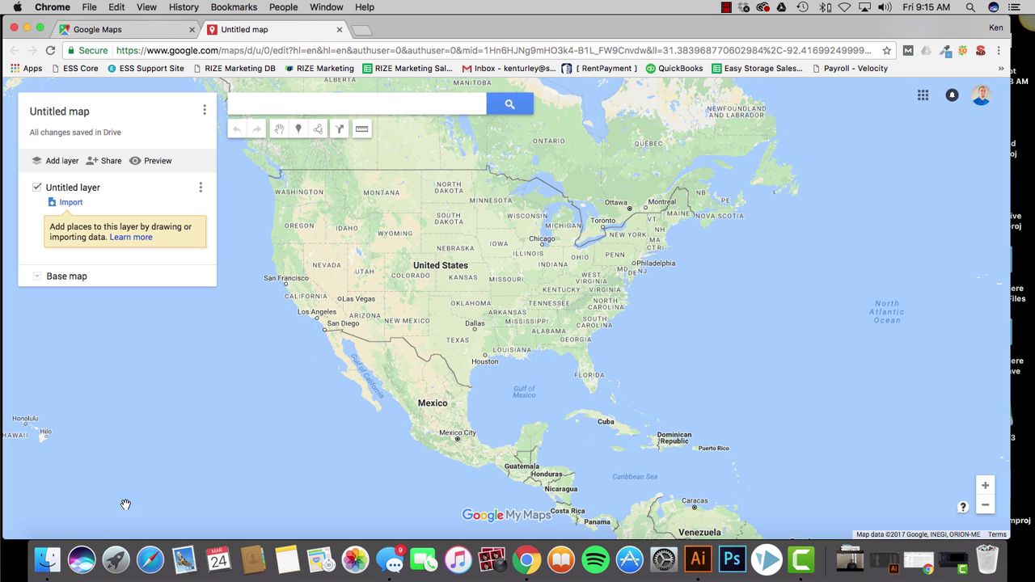
Title the map 'ESS Self Storage Locations' and describe it as 'Proudly serving multiple locations in St George UT.'.
left_click(69, 116)
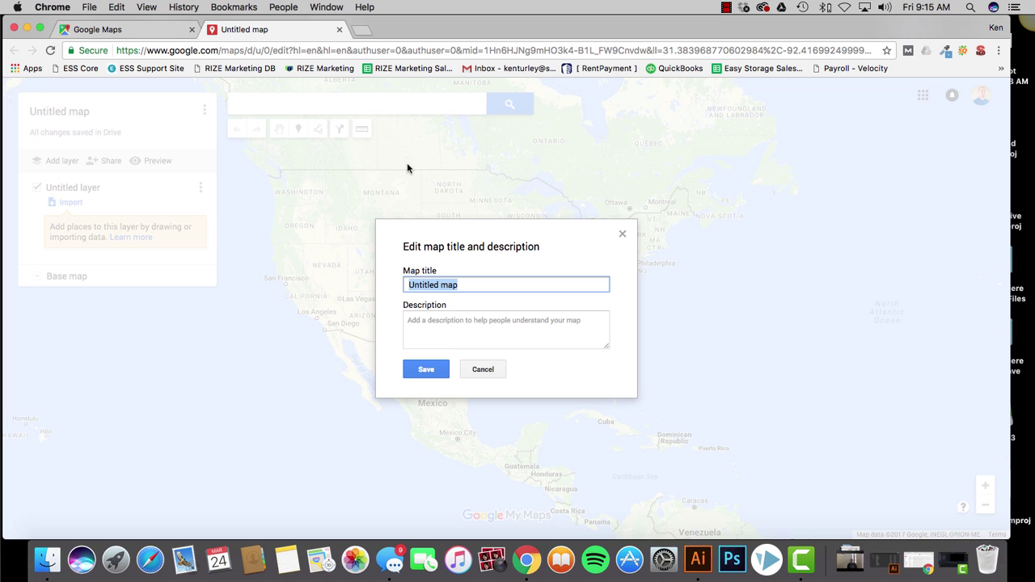
type("ESS")
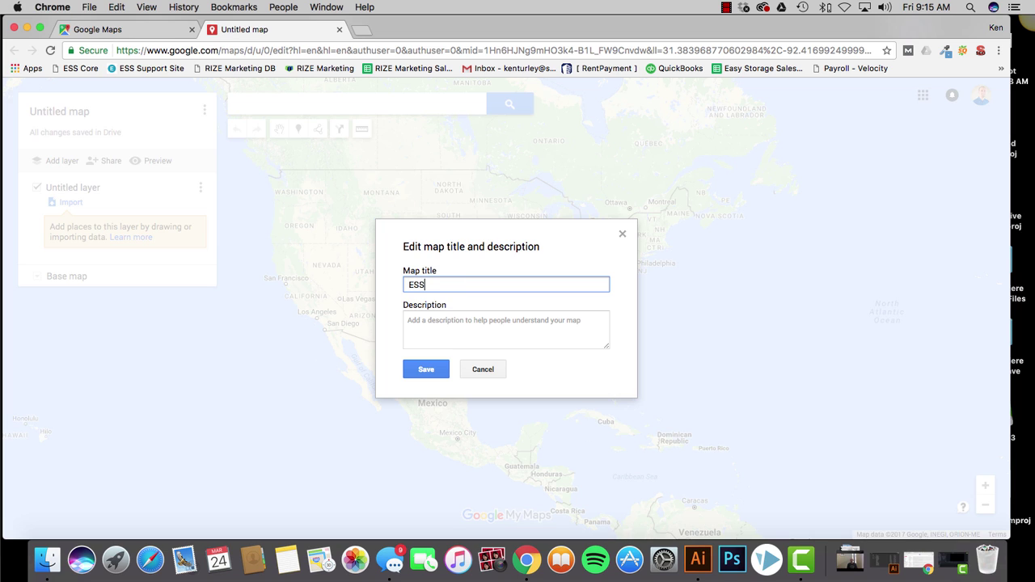
type(" Self Storage Locations")
left_click(443, 326)
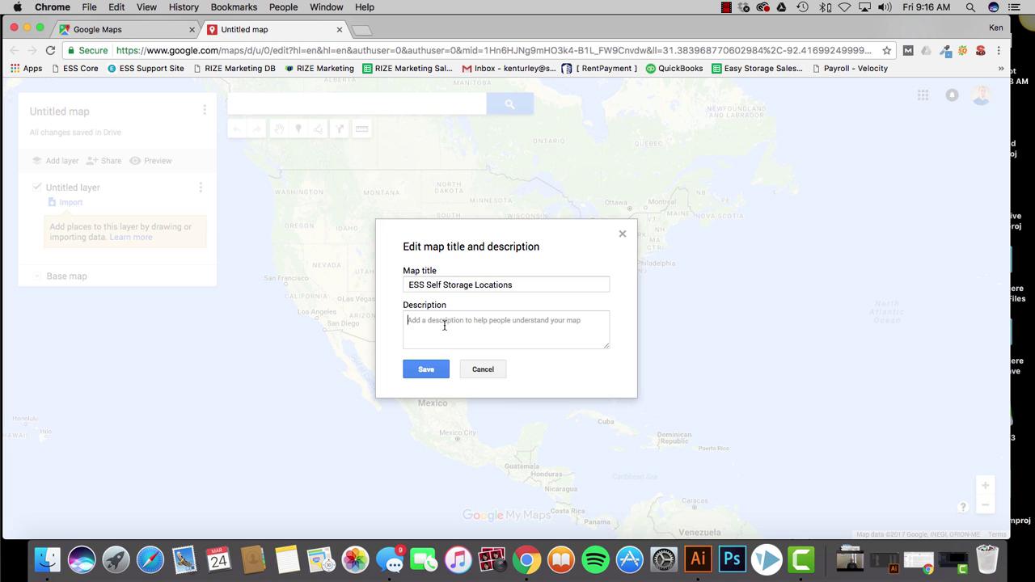
type("P")
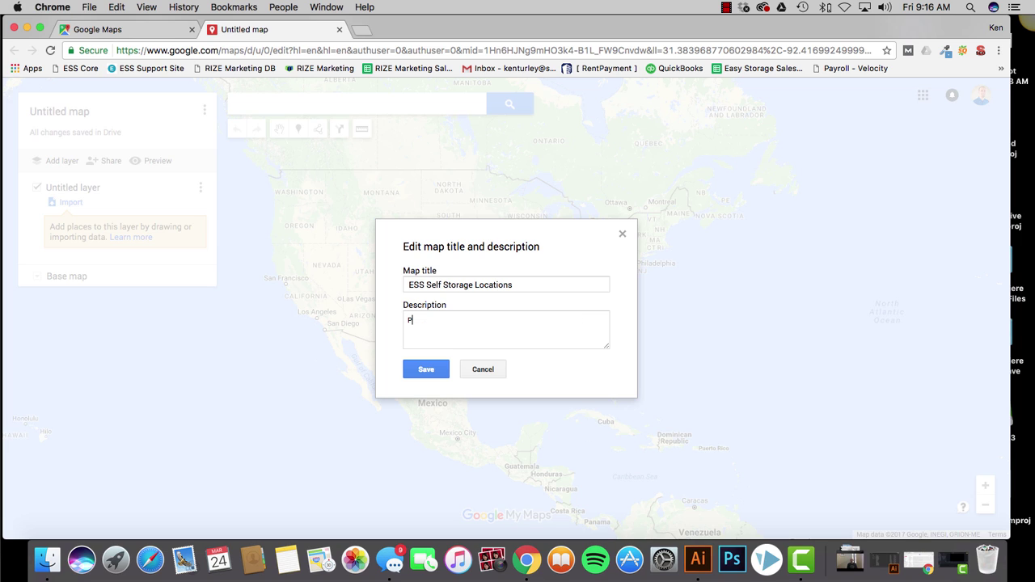
type("roudly serin")
key("BackSpace")
type("ving")
key("BackSpace")
key("BackSpace")
key("BackSpace")
key("BackSpace")
key("BackSpace")
type("ving multiple locations in St ")
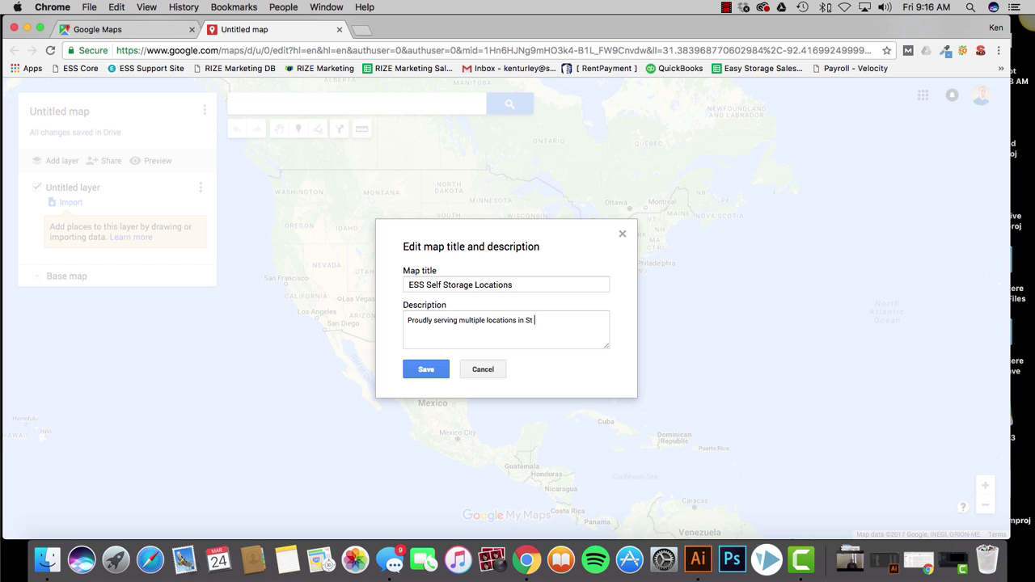
type("George UT.")
left_click(426, 370)
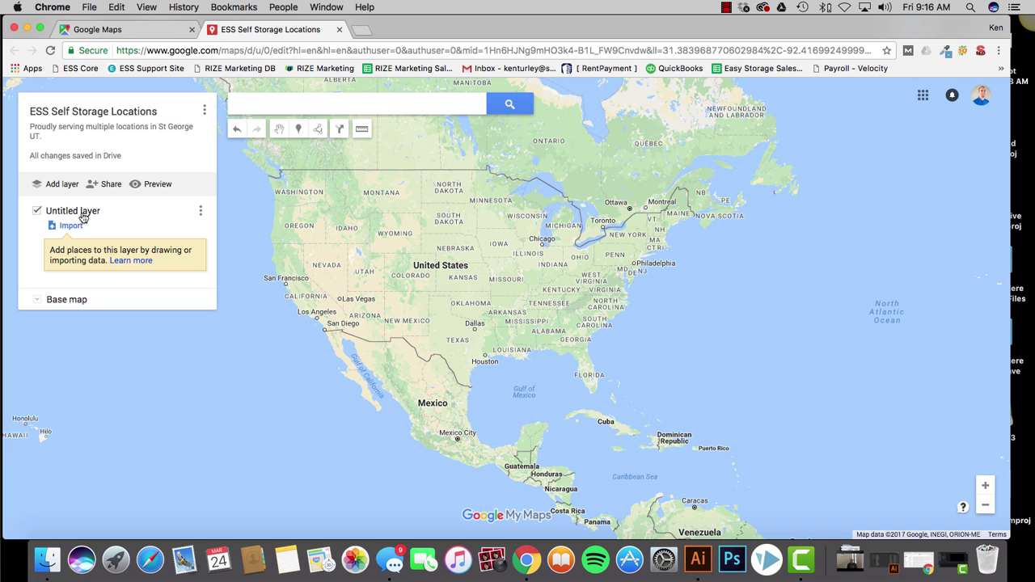
Rename 'Untitled layer' to 'Tabernacle Locations'.
left_click(79, 211)
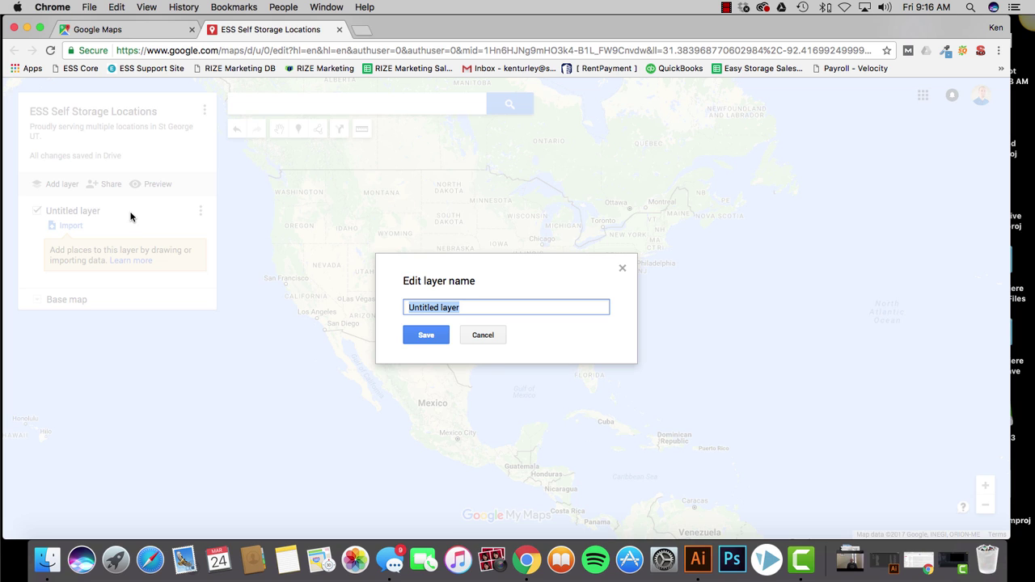
type("Tabernc")
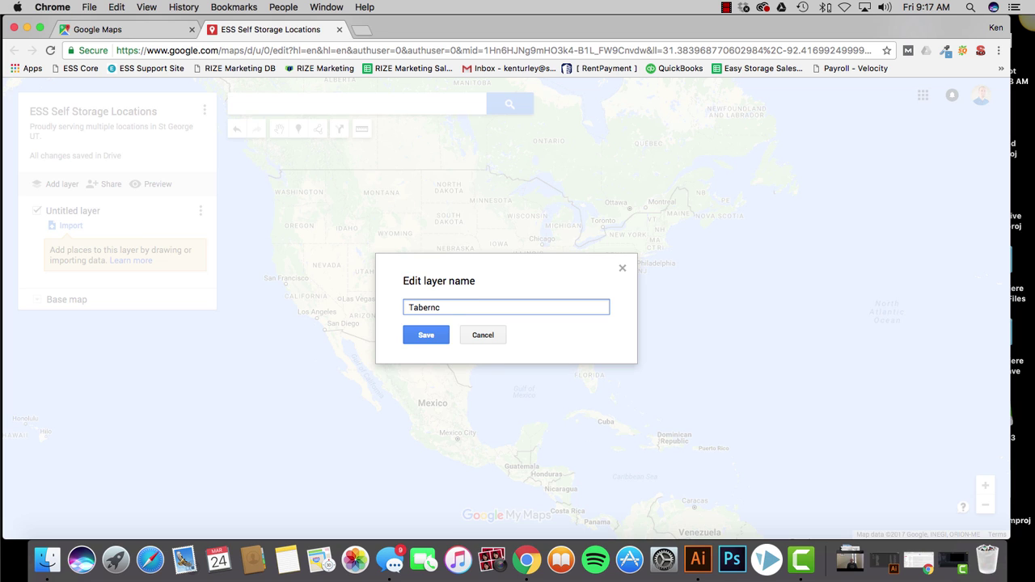
key("BackSpace")
type("acle Locations")
left_click(421, 336)
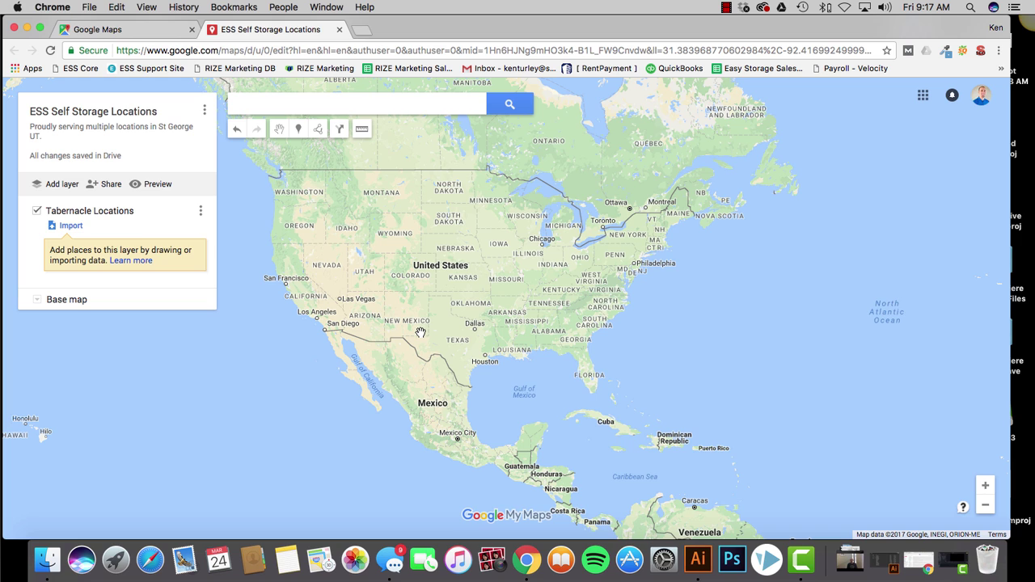
left_click(303, 109)
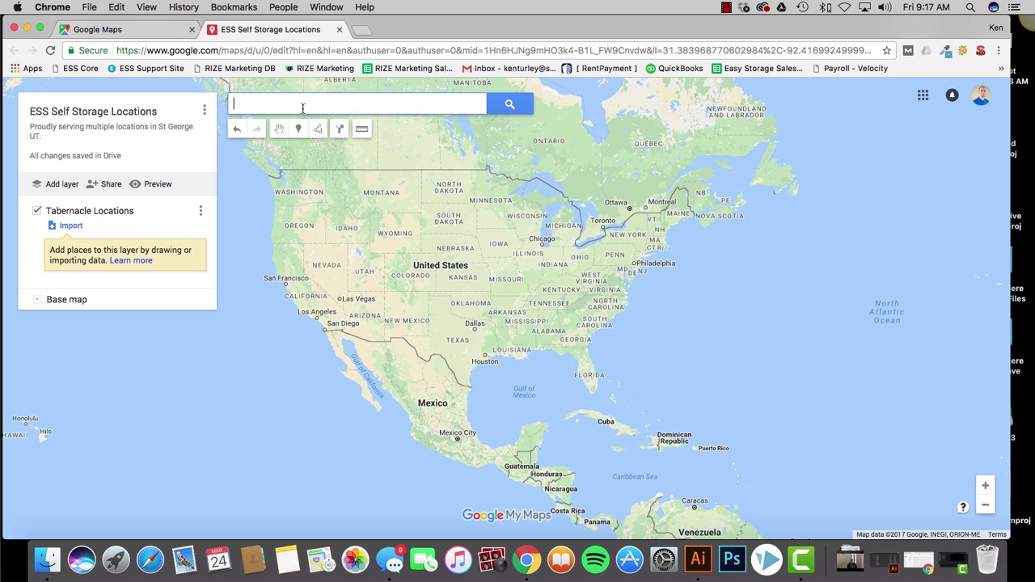
type("205")
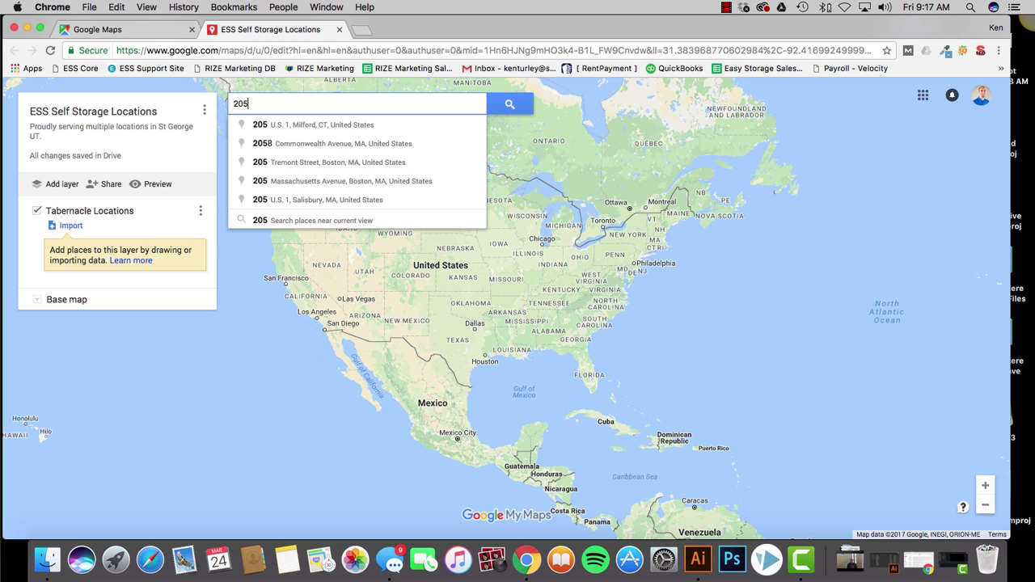
type(" E Tabern")
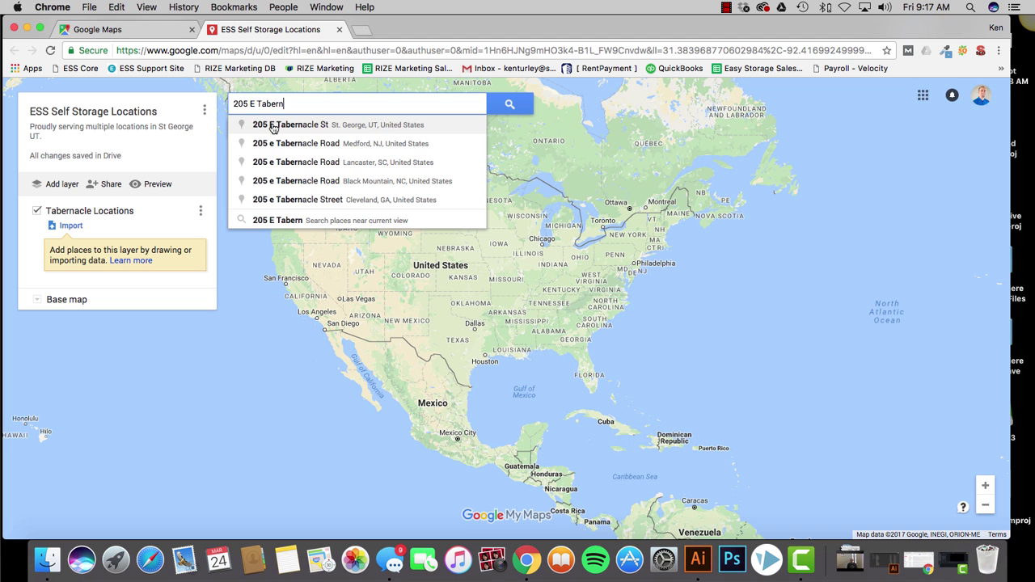
left_click(273, 129)
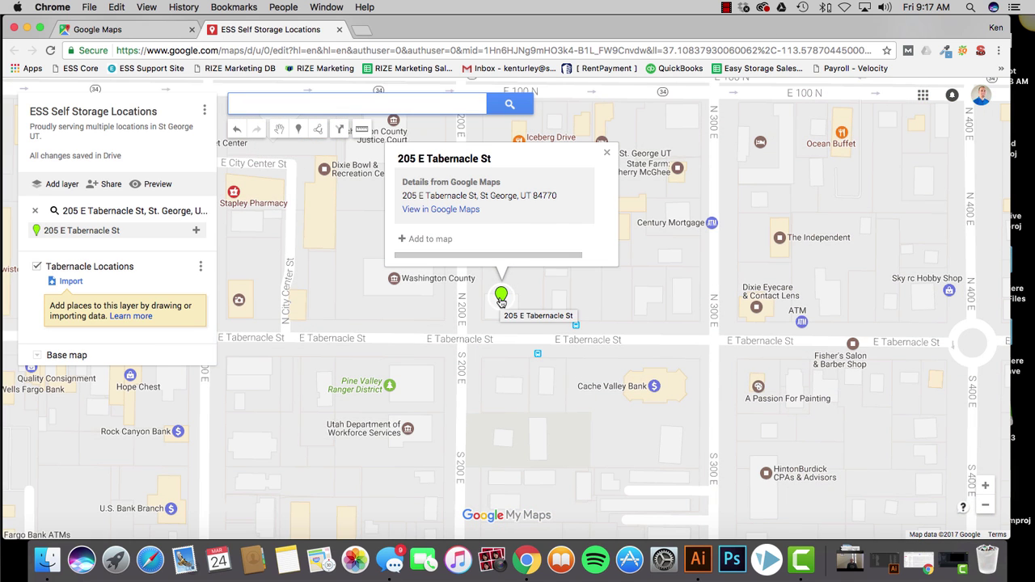
left_click(419, 240)
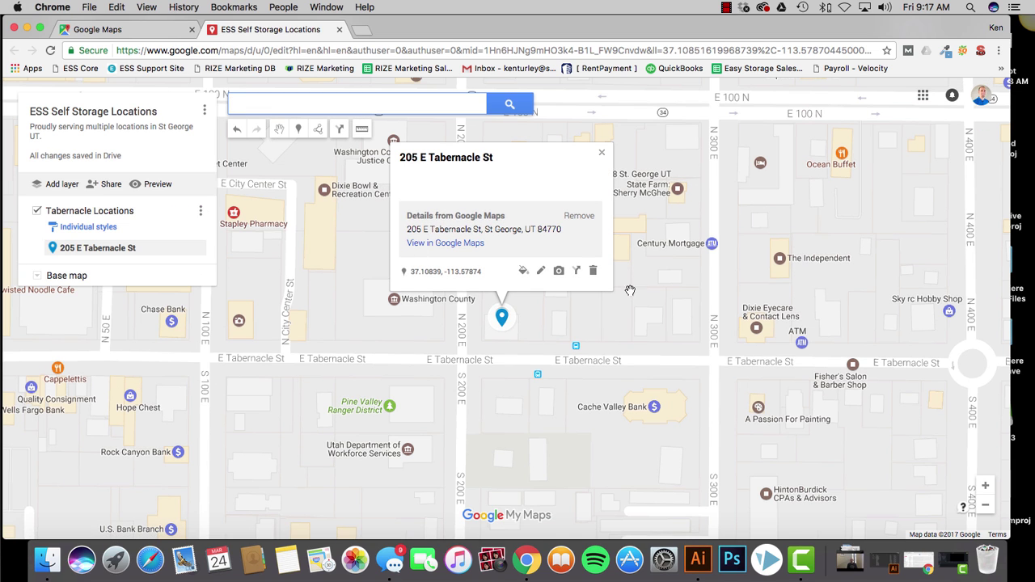
Style the Tabernacle marker as a blue star after trying house, pin, green and orange.
left_click(522, 272)
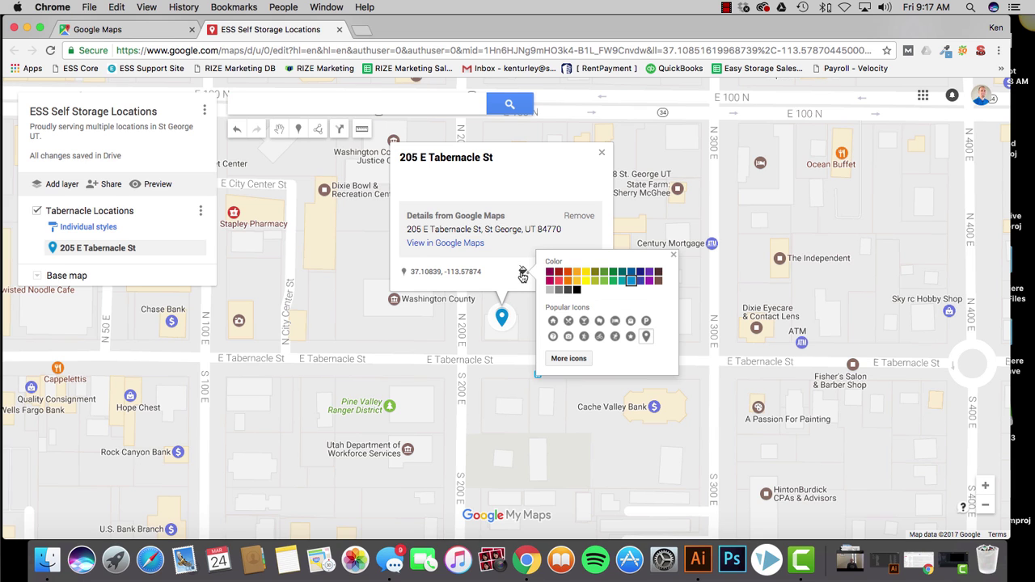
left_click(630, 337)
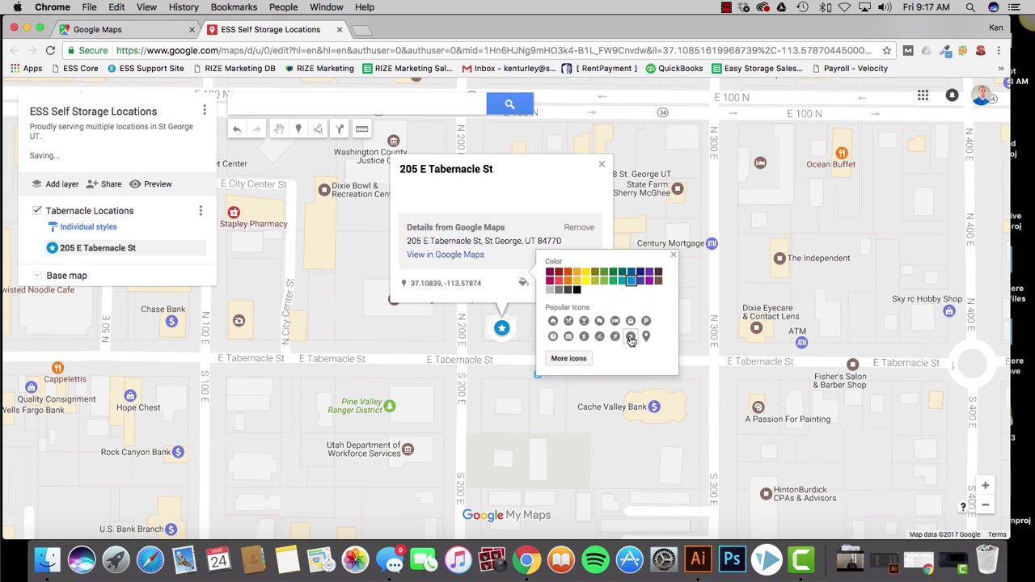
left_click(553, 321)
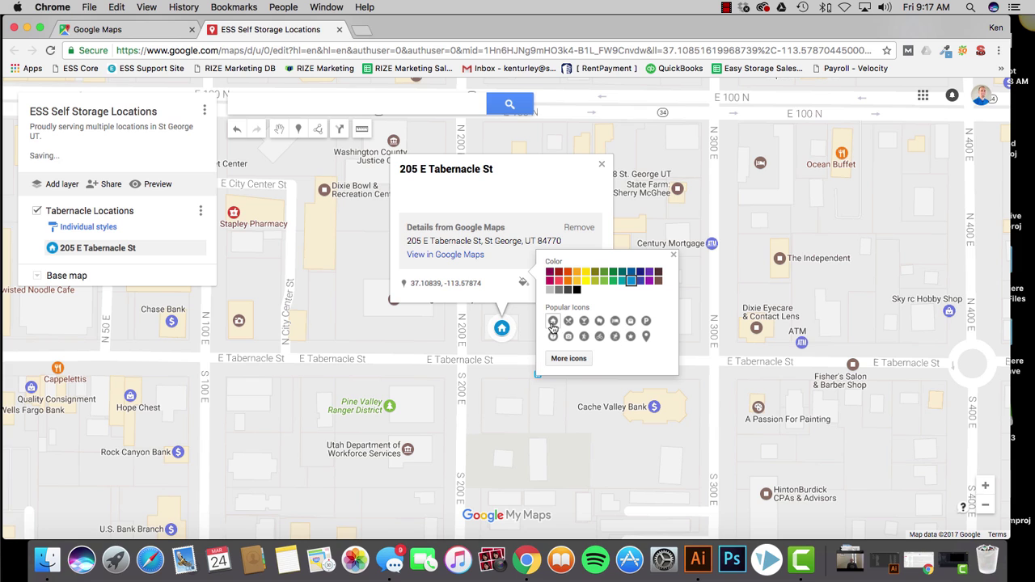
left_click(645, 337)
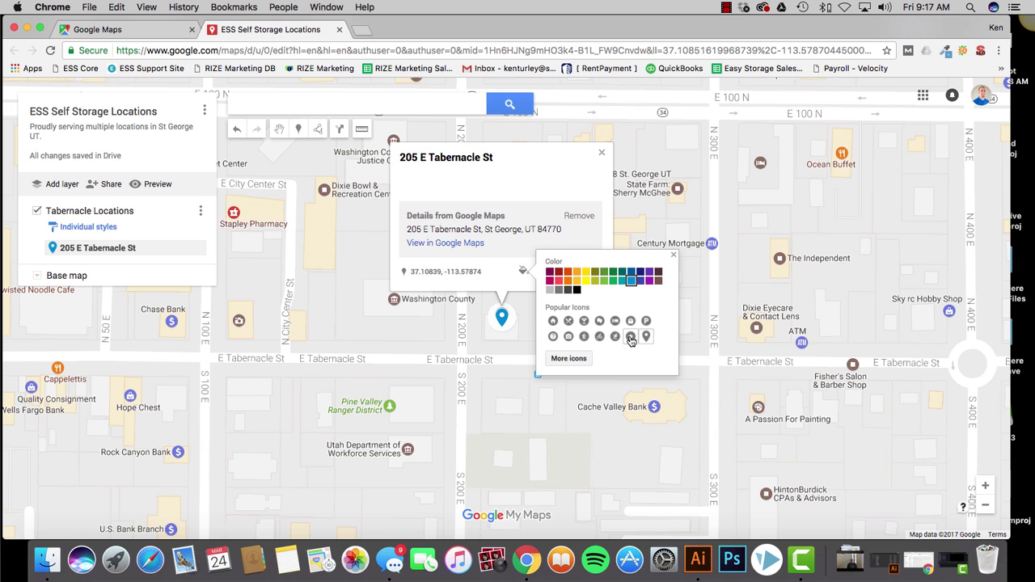
left_click(630, 337)
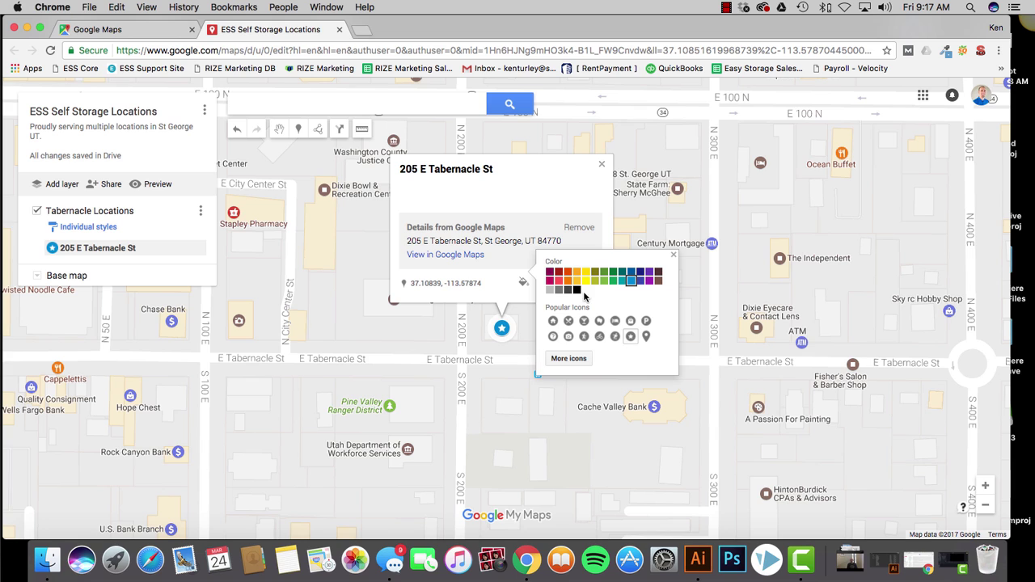
left_click(590, 279)
left_click(568, 278)
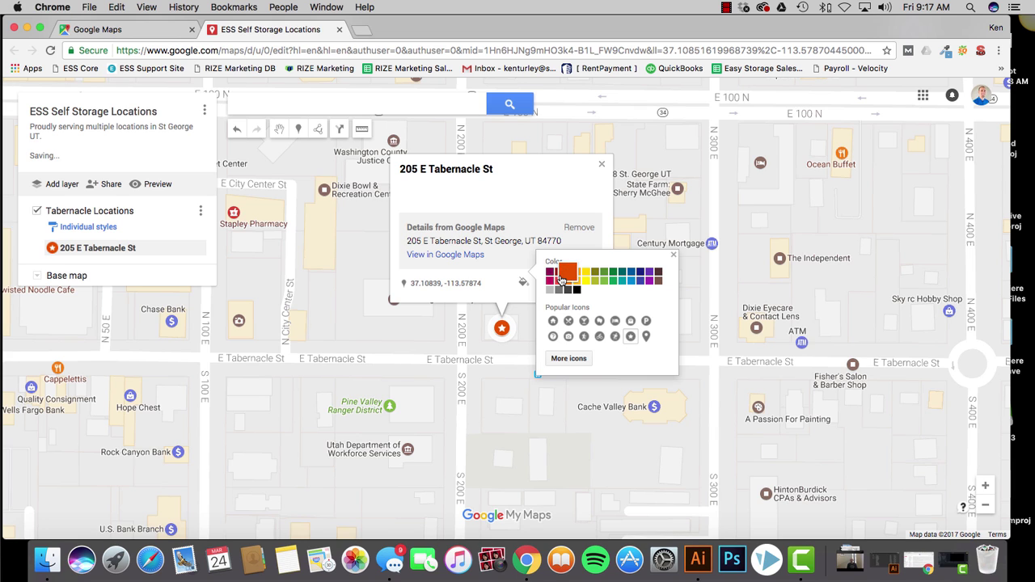
left_click(631, 281)
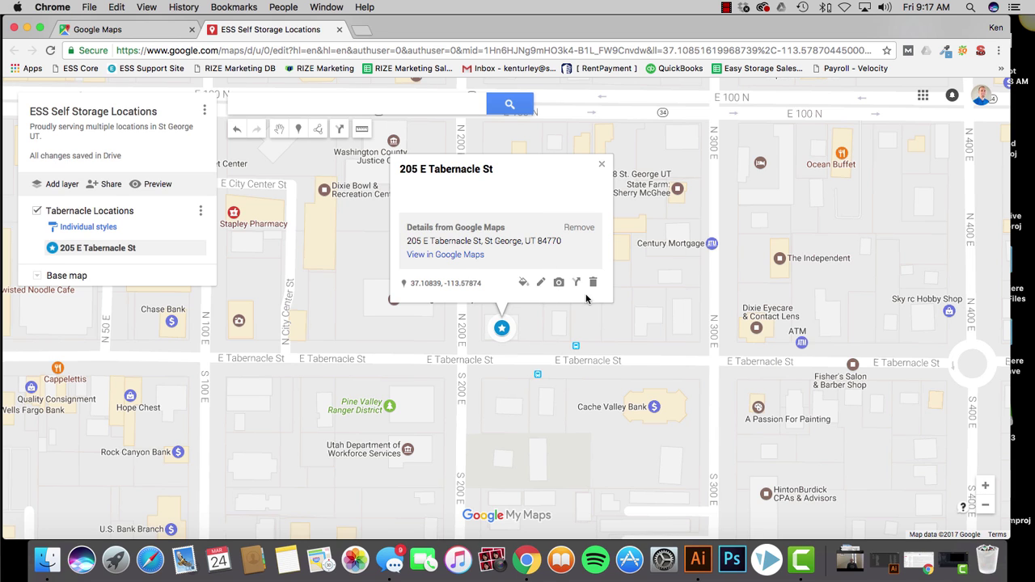
Retitle the 205 E Tabernacle St place 'ESS Storage Location (Tabernacle)'.
left_click(541, 283)
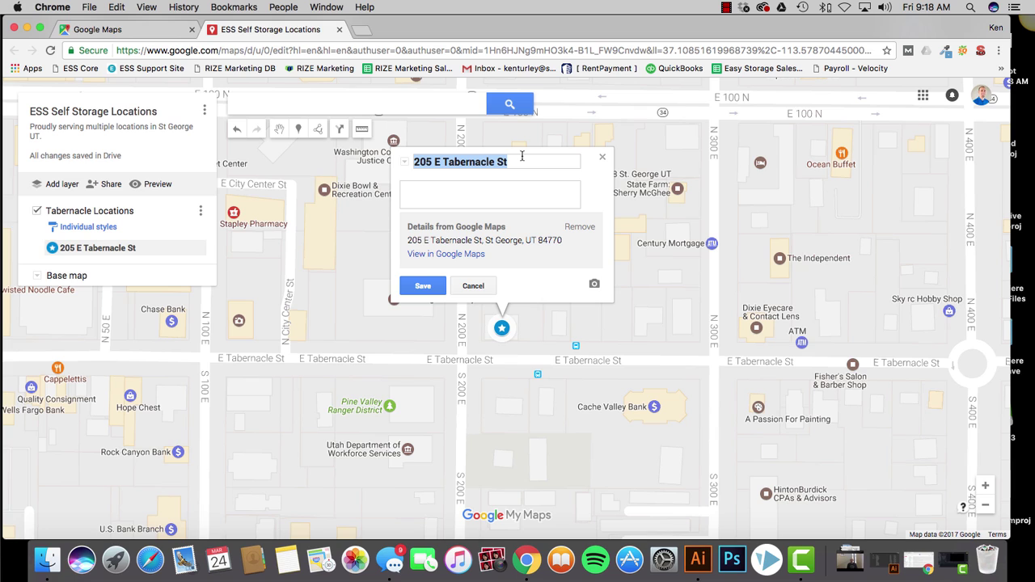
type("E")
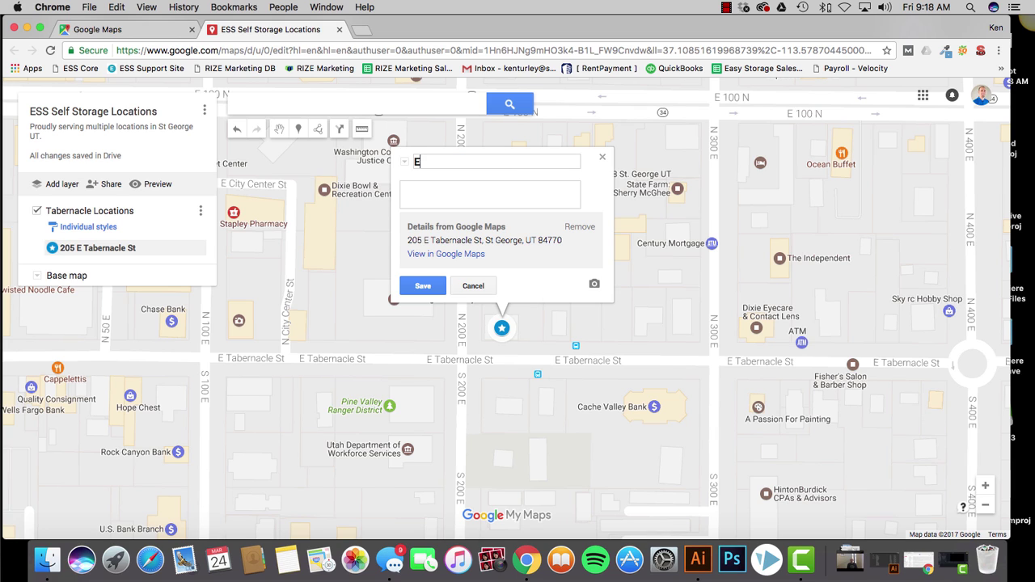
type("SS Storage Location")
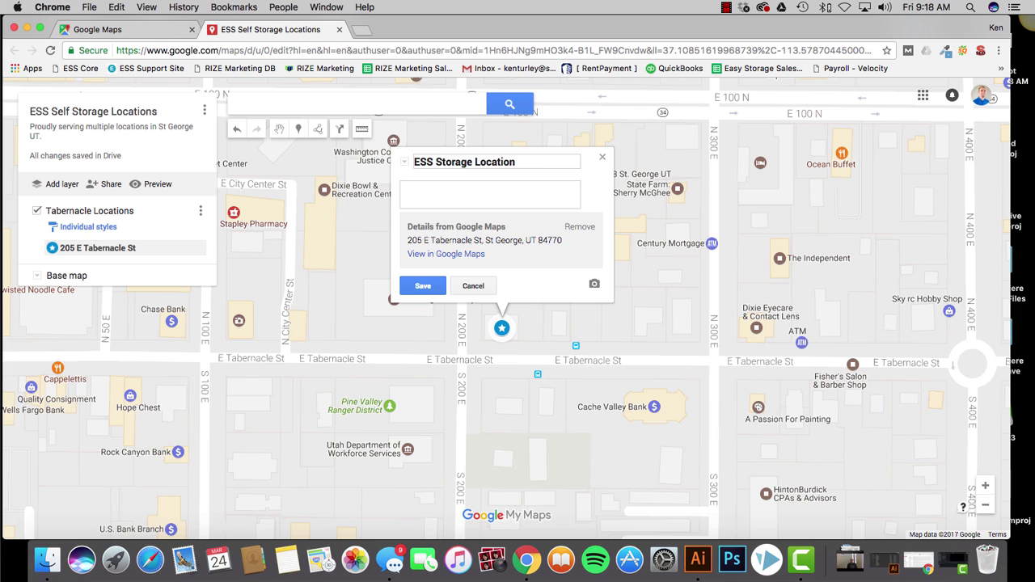
type(" (Tabernacle")
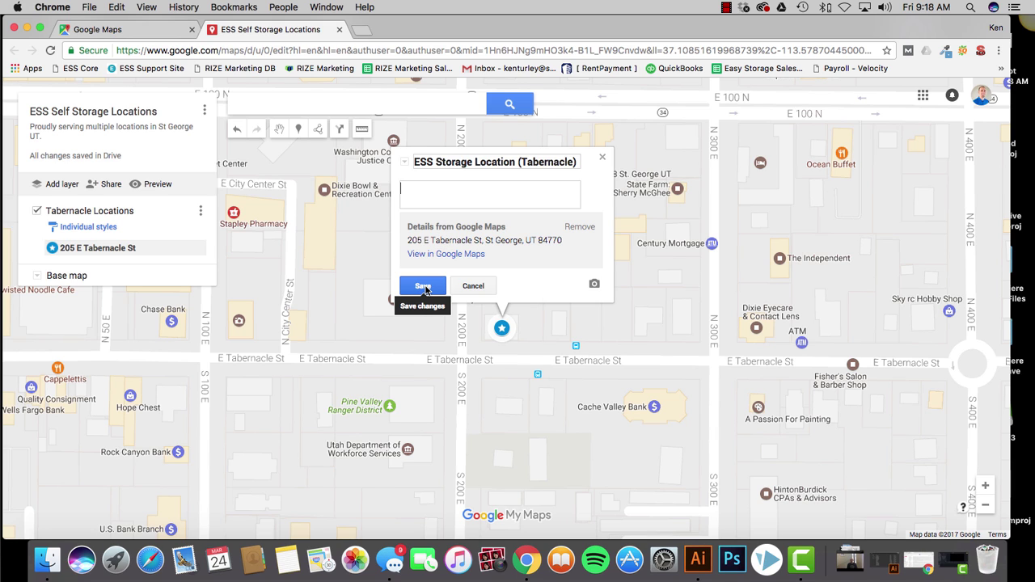
left_click(423, 287)
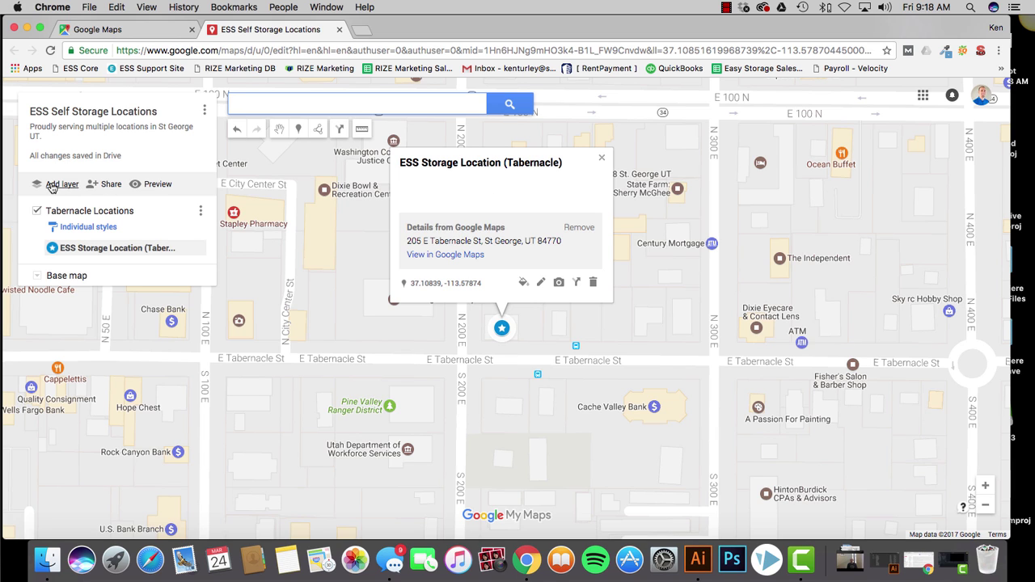
Add a new layer and name it 'Sir Monte Dr. Location'.
left_click(51, 185)
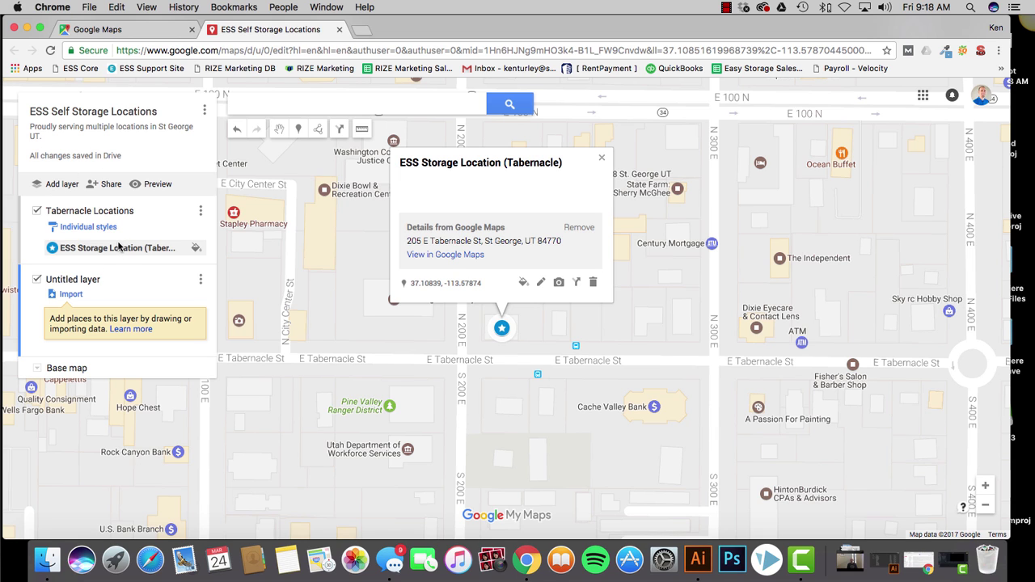
left_click(72, 279)
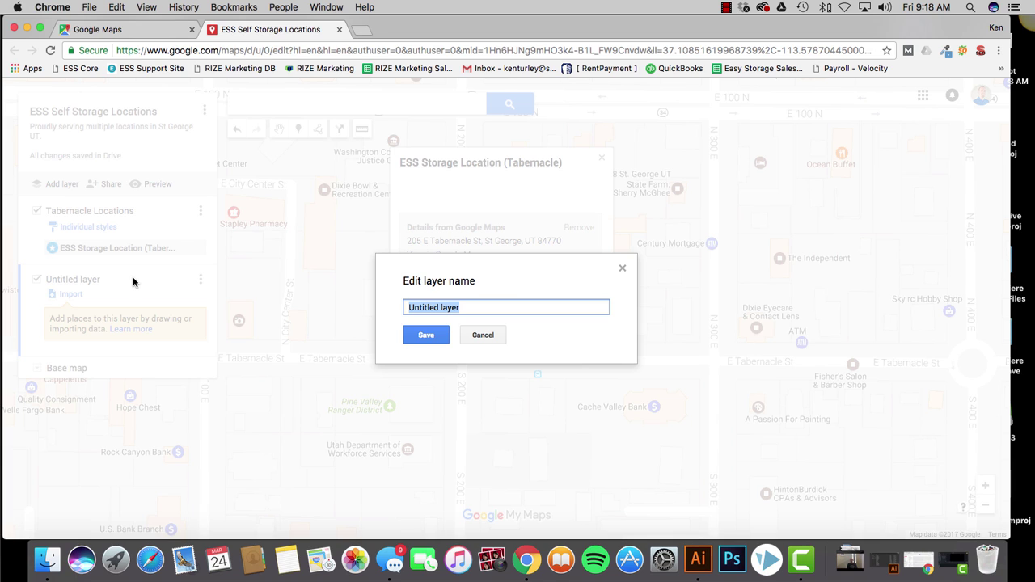
type("Sir Mont")
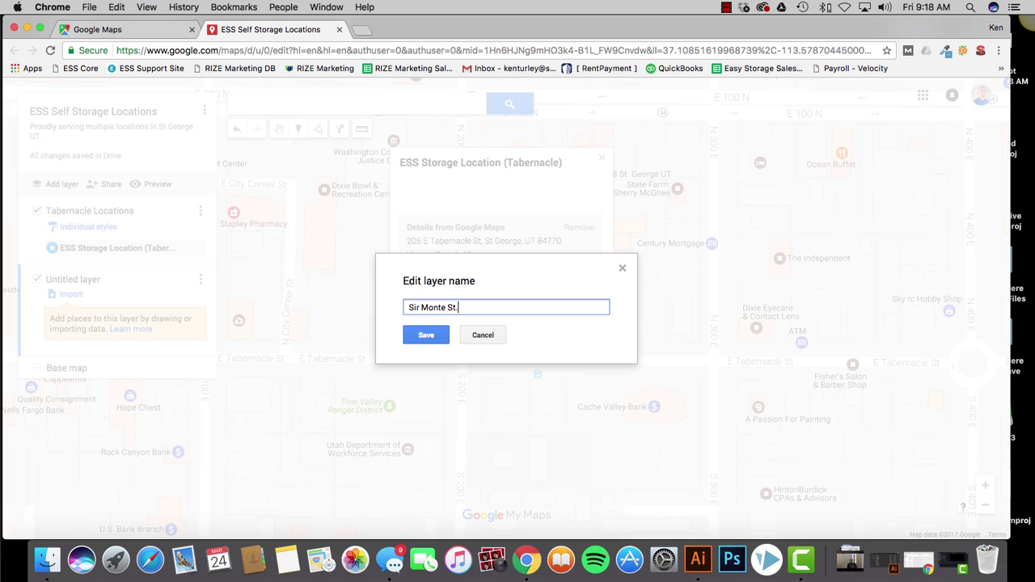
type("e Dr. Location")
left_click(426, 335)
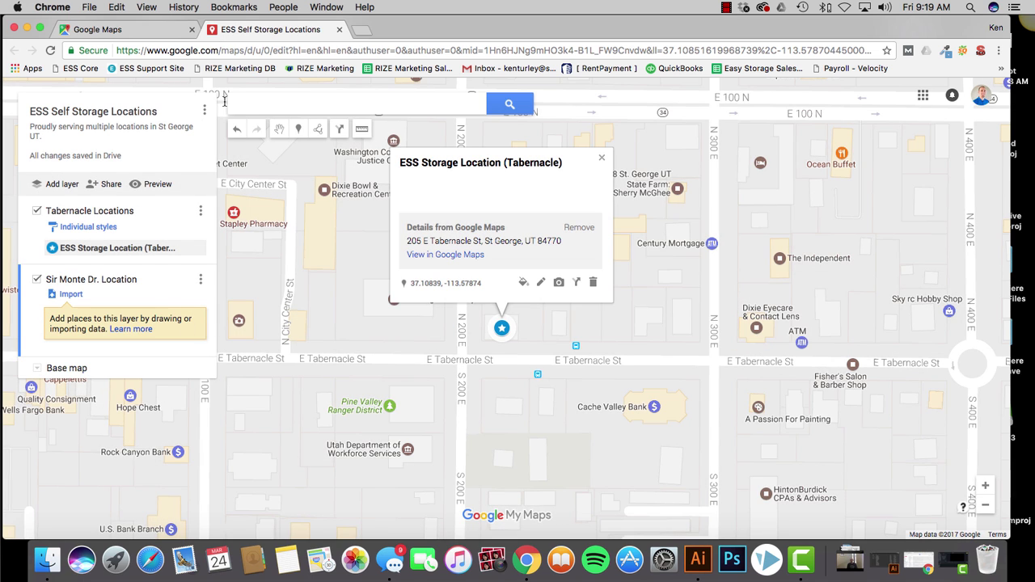
left_click(250, 101)
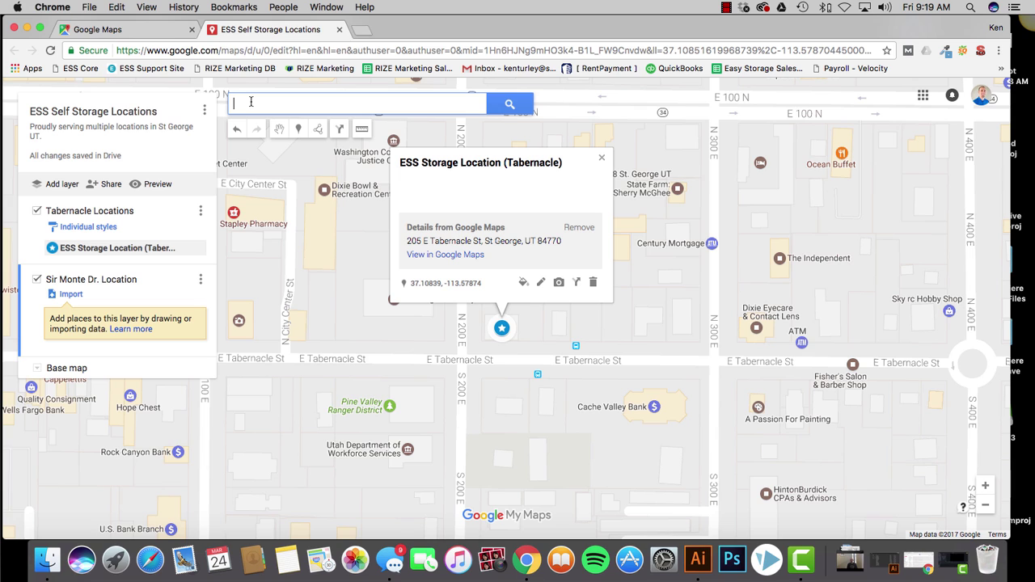
type("2075")
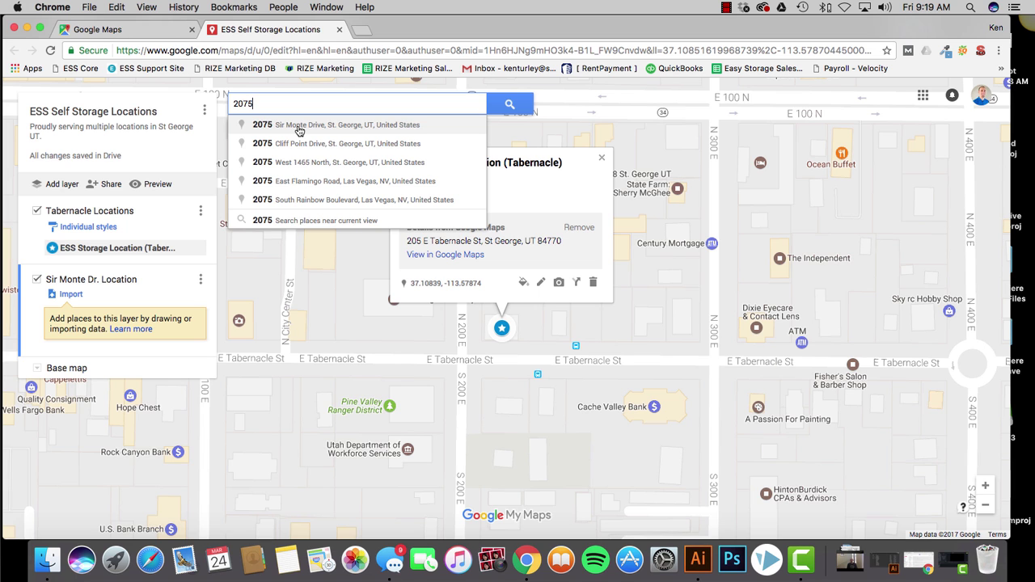
left_click(299, 129)
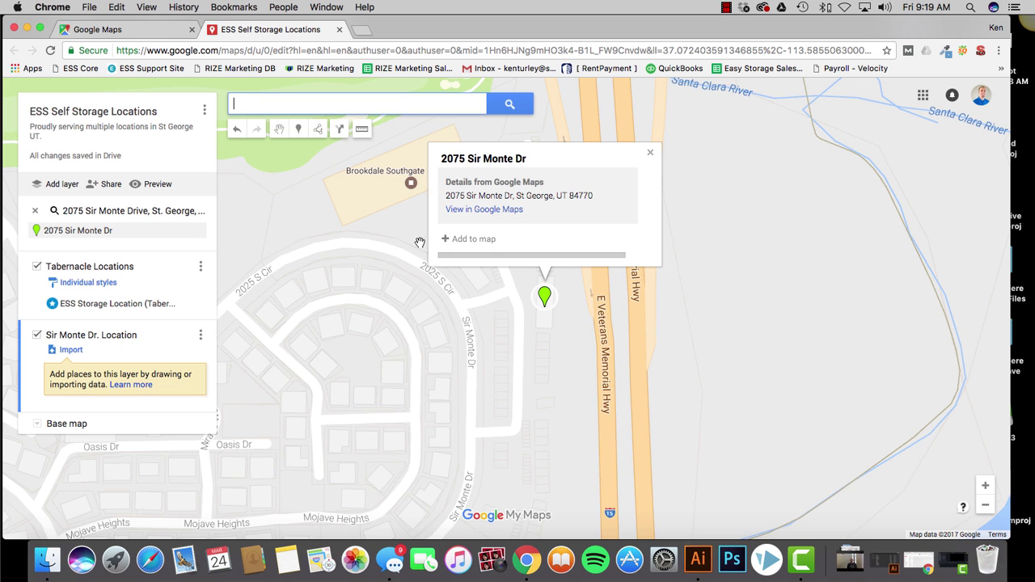
Add the Sir Monte Dr address to the new layer with a star icon.
left_click(470, 240)
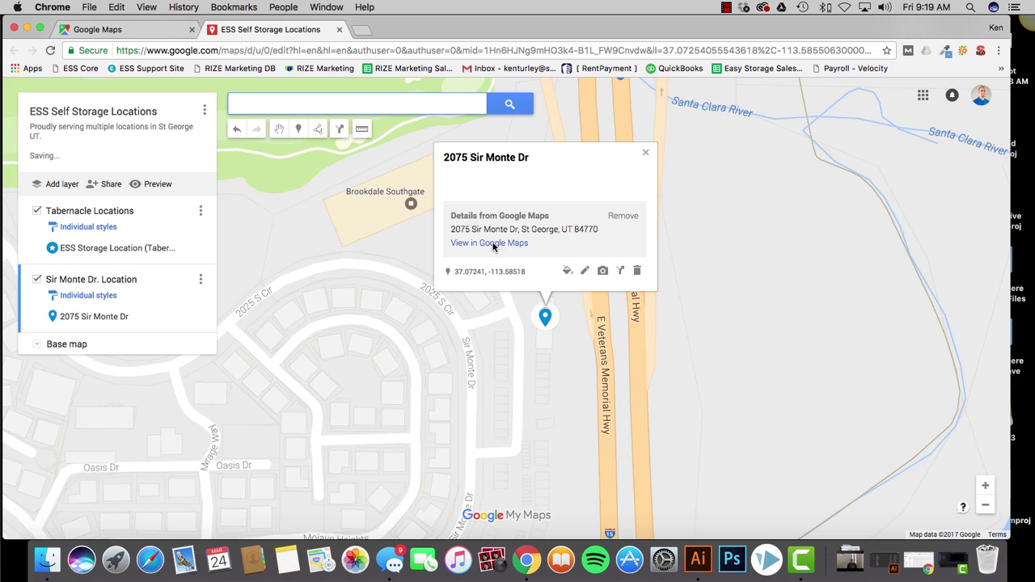
left_click(568, 272)
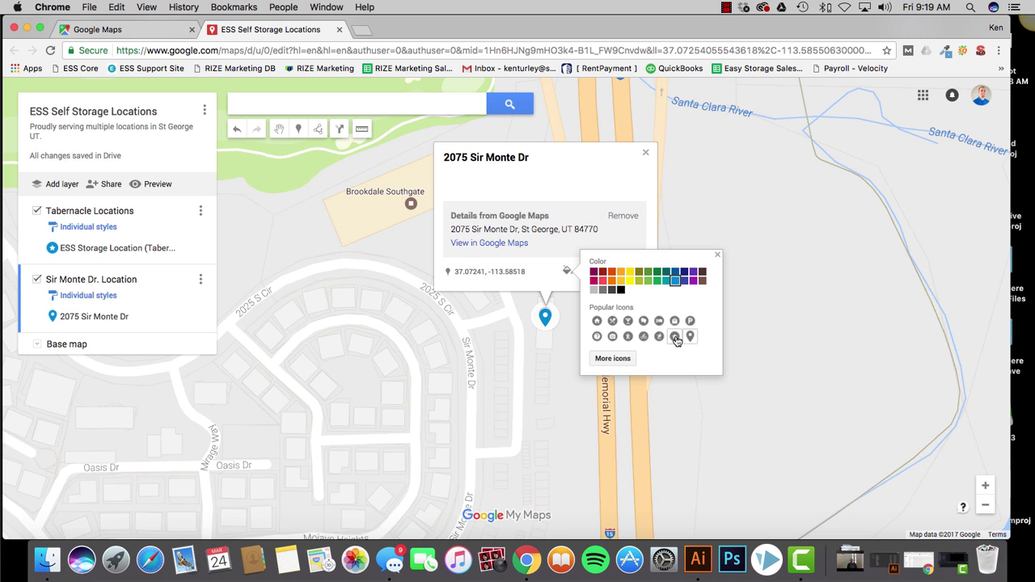
left_click(674, 336)
left_click(717, 255)
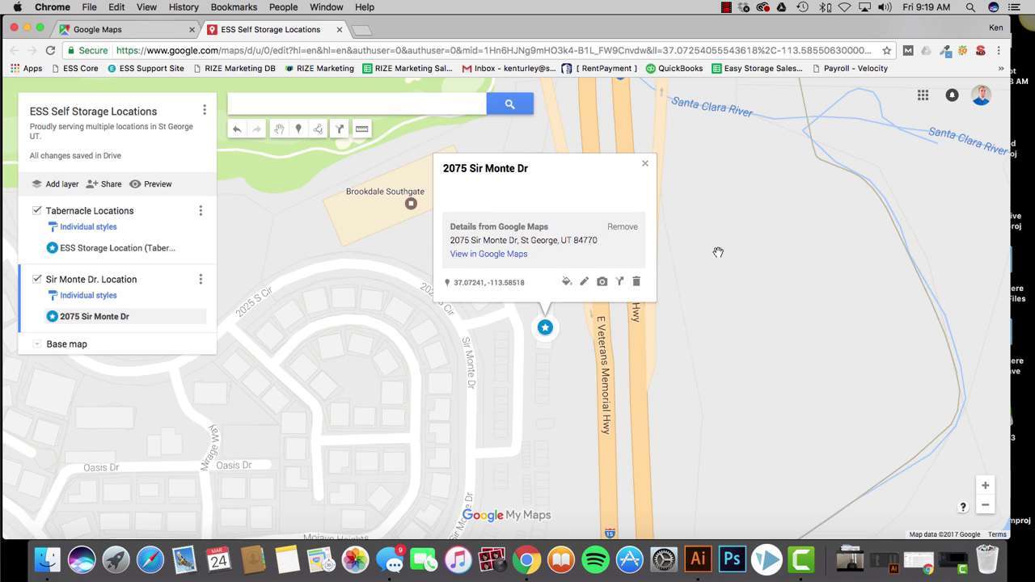
Replace the pin's title with 'ESS Storage (Sir Monte Dr)' and save it.
left_click(583, 283)
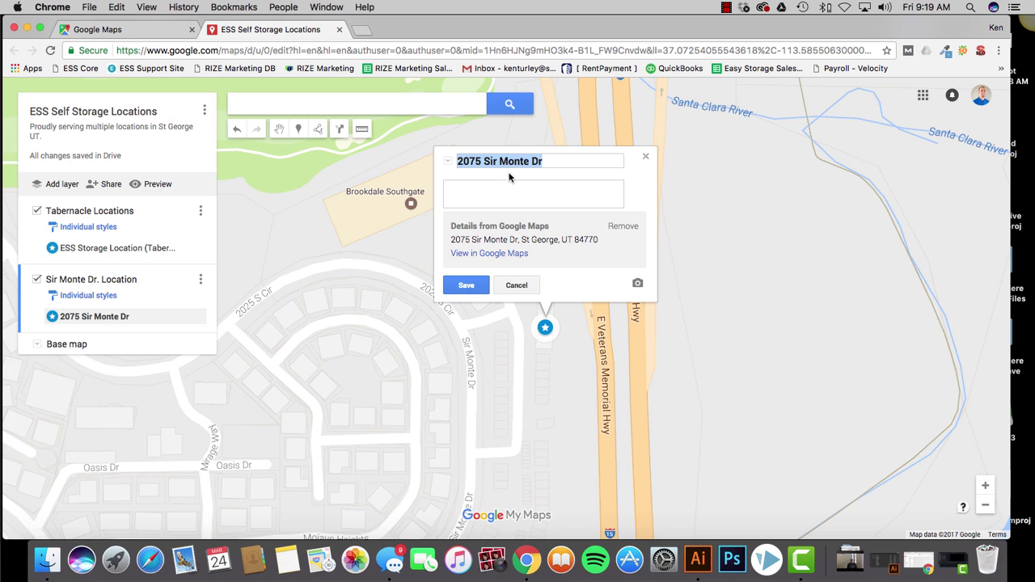
left_click_drag(488, 161, 456, 164)
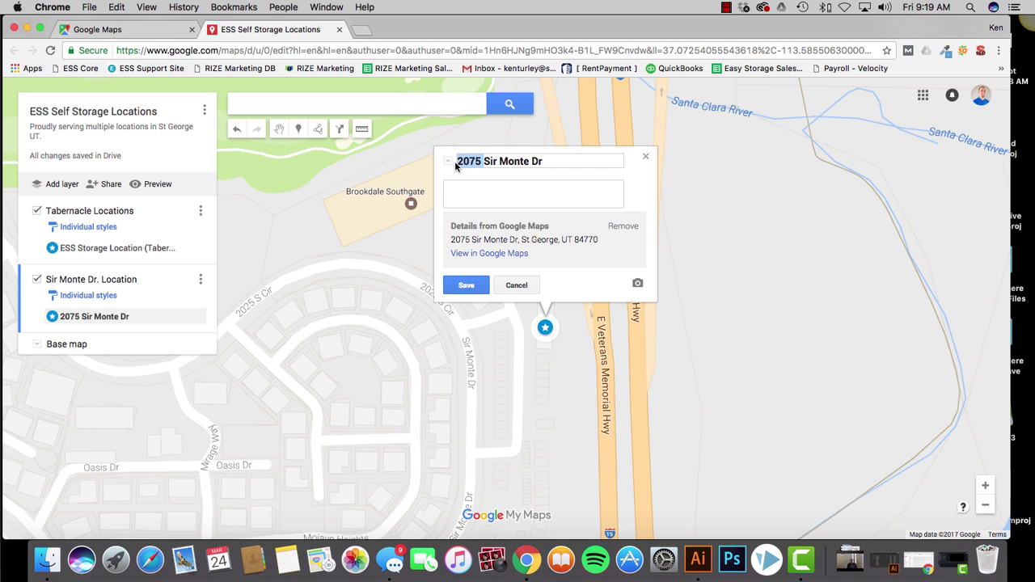
key("BackSpace")
left_click(534, 160)
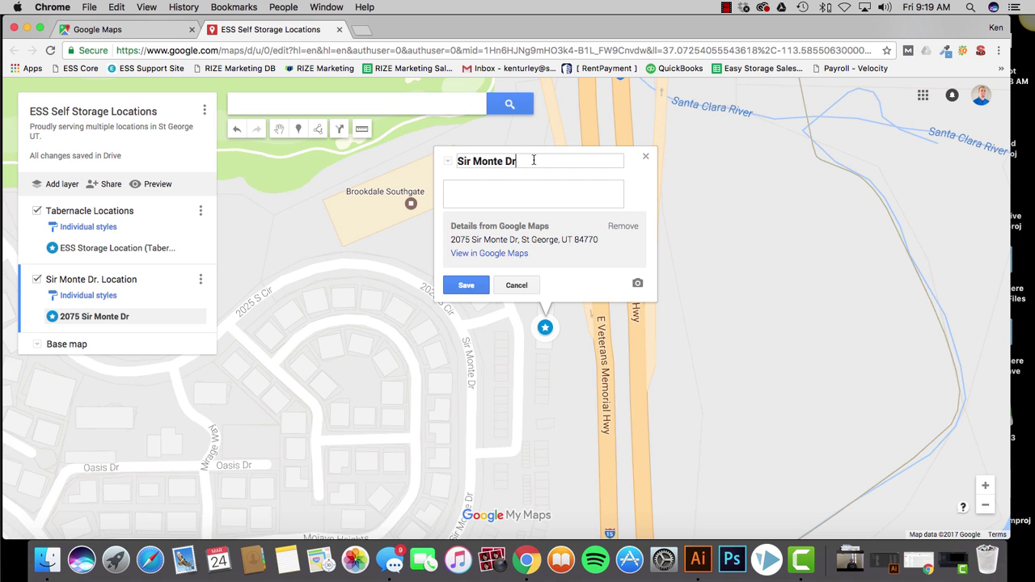
left_click(458, 162)
type("ESS Storag")
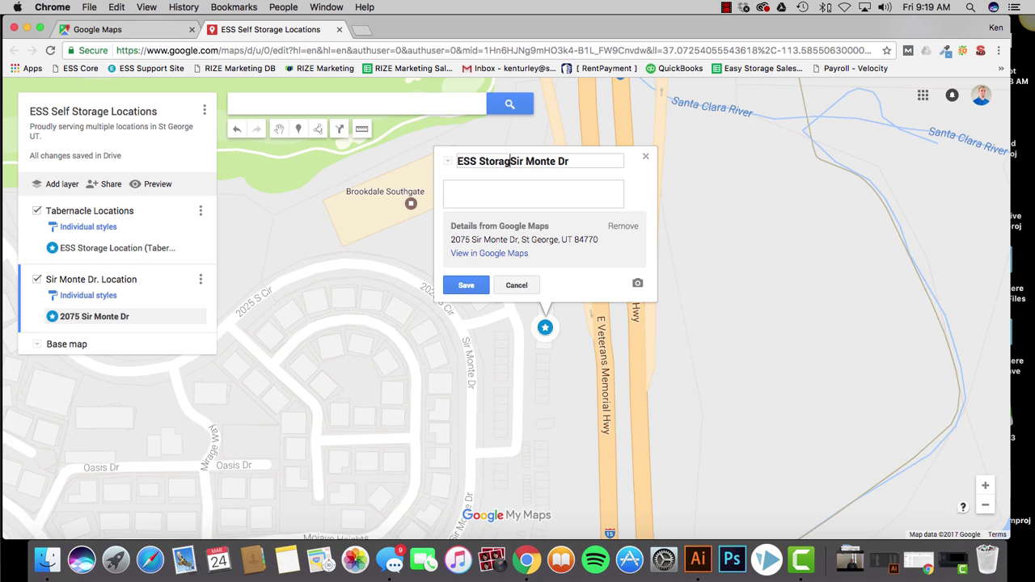
type("e (Sir Monte Dr)")
left_click(467, 187)
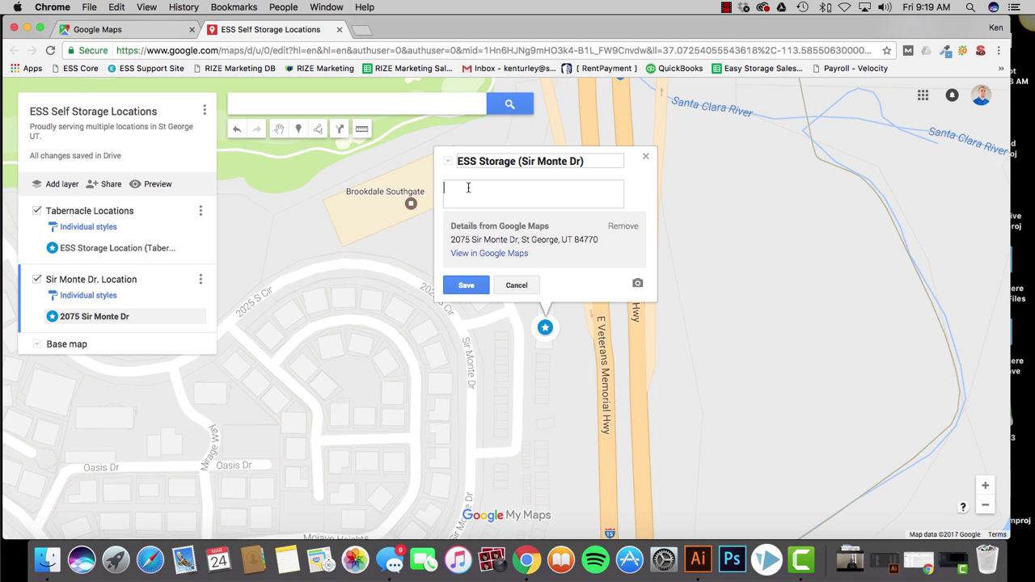
left_click(468, 288)
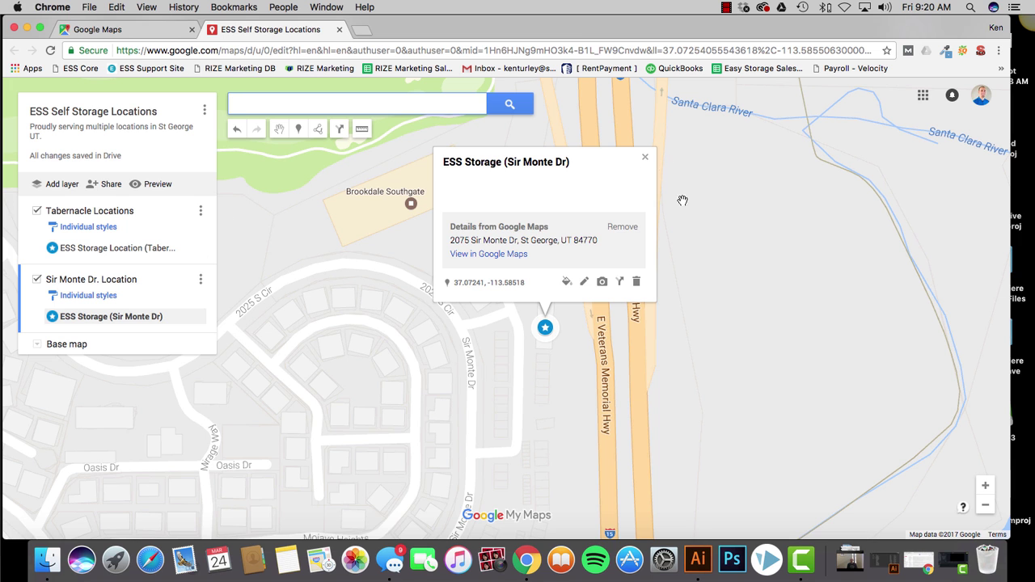
Close the pin's info card and zoom out three levels, panning to frame both star pins.
left_click(985, 504)
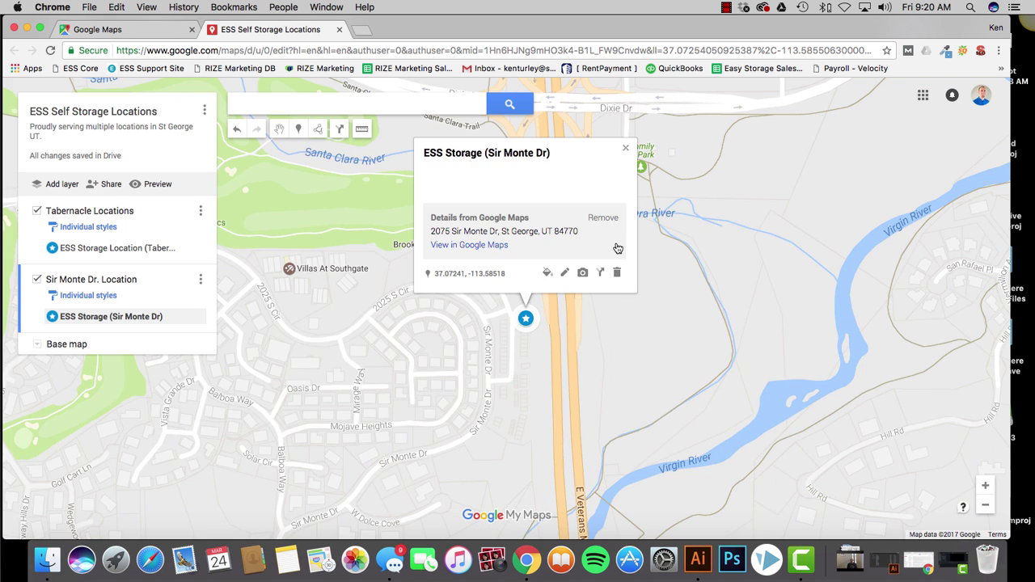
left_click(624, 148)
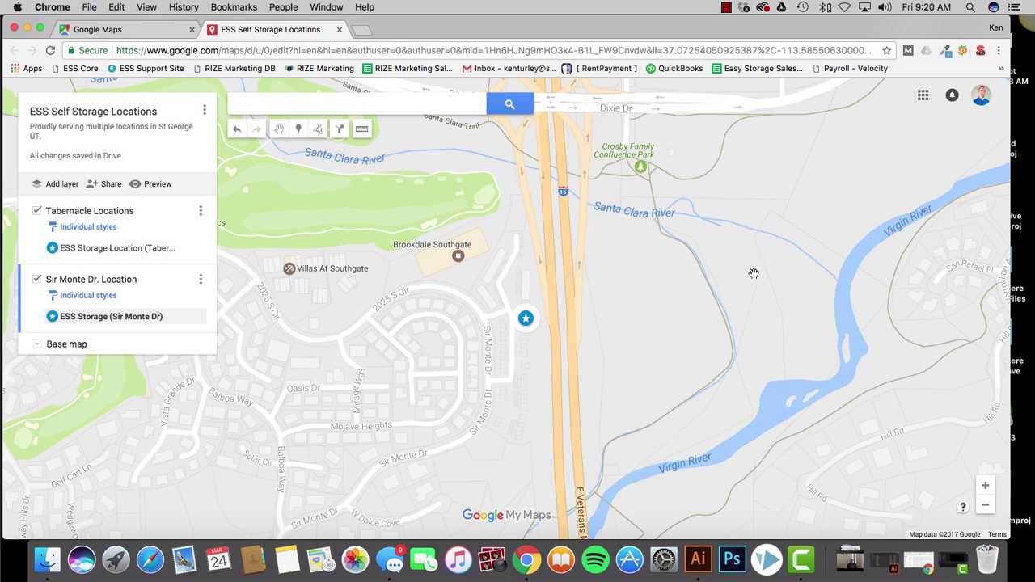
left_click(985, 505)
left_click(984, 505)
left_click(985, 505)
left_click_drag(658, 293, 639, 404)
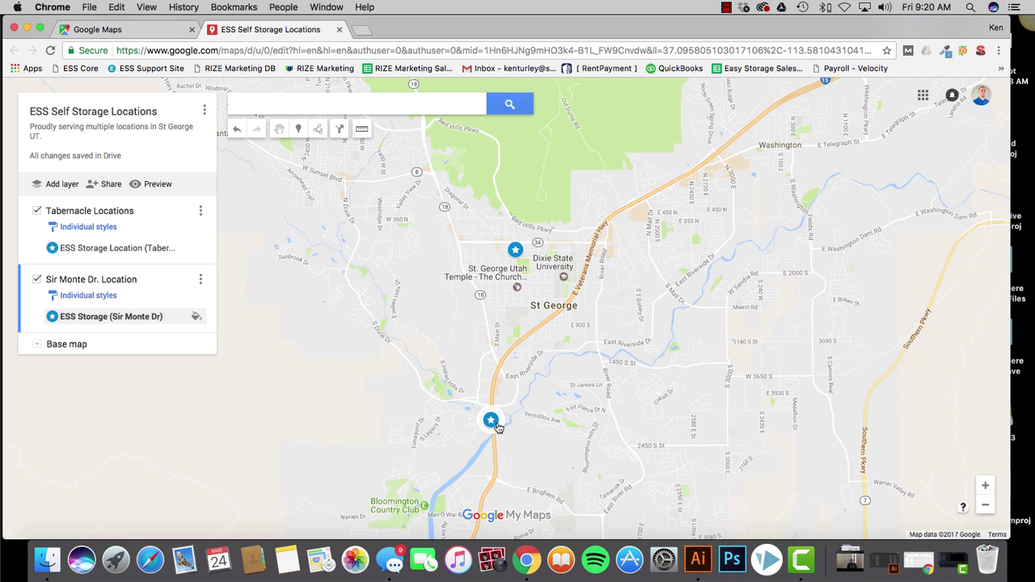
Check the Tabernacle pin's details, then recentre the map on both storage locations.
left_click(515, 250)
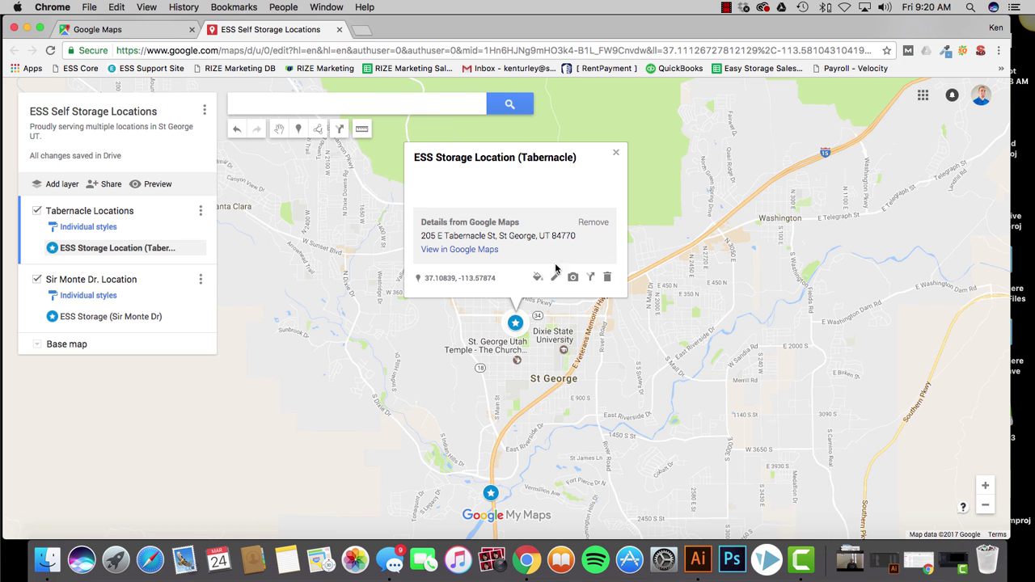
left_click(615, 152)
left_click_drag(635, 347, 637, 282)
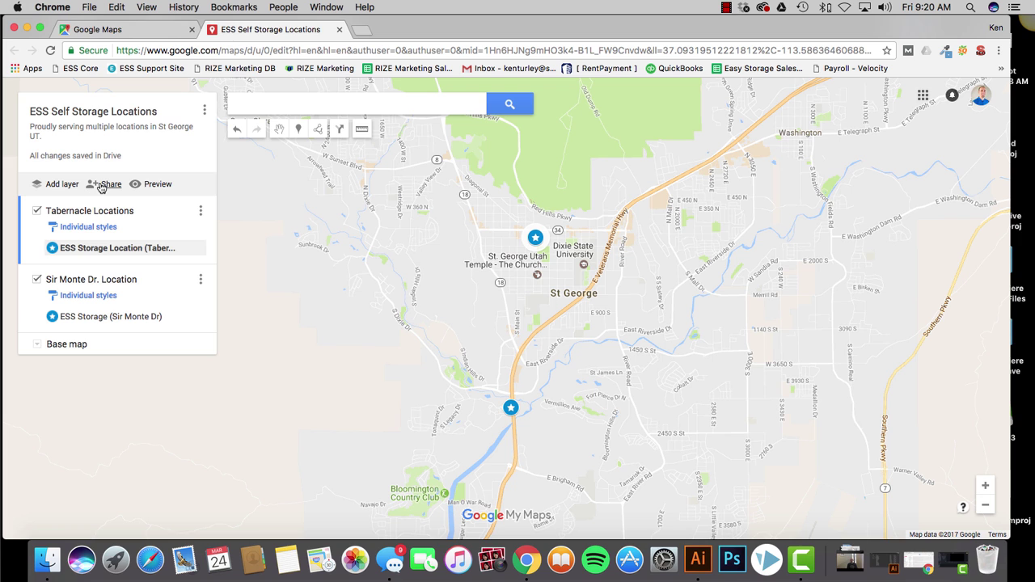
Change the map's link access to 'On - Public on the web' and save it.
left_click(100, 187)
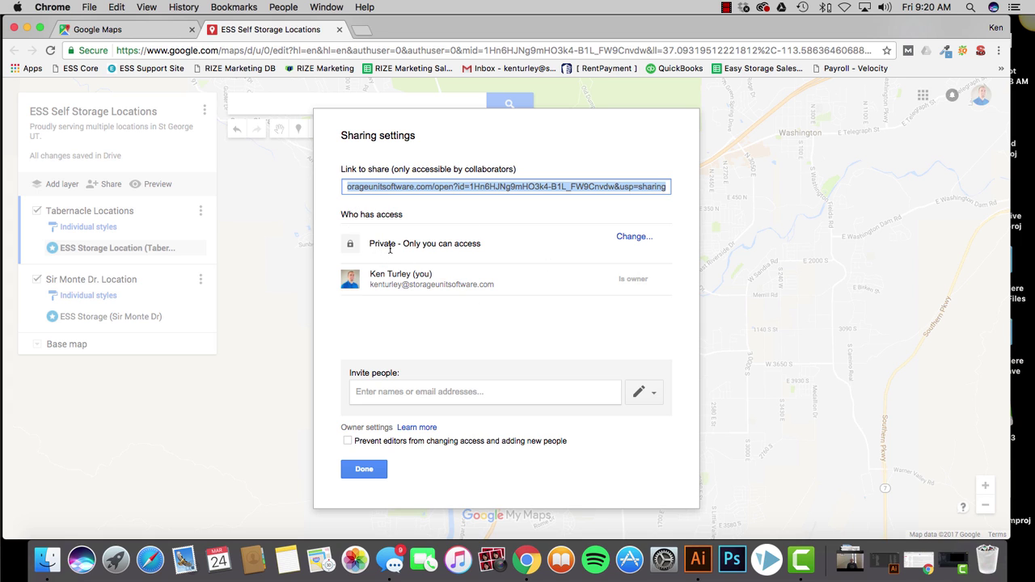
left_click(629, 237)
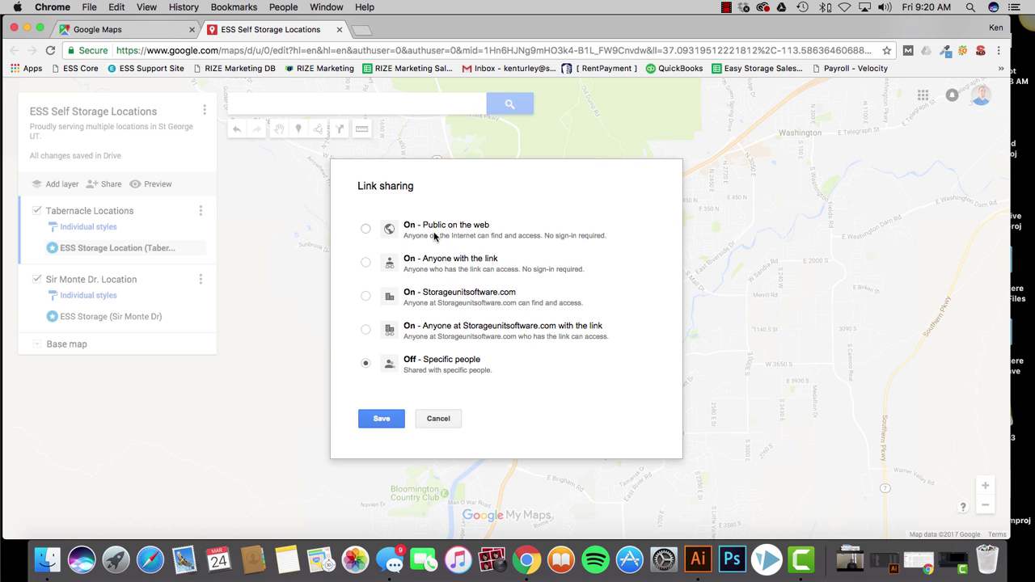
left_click(365, 228)
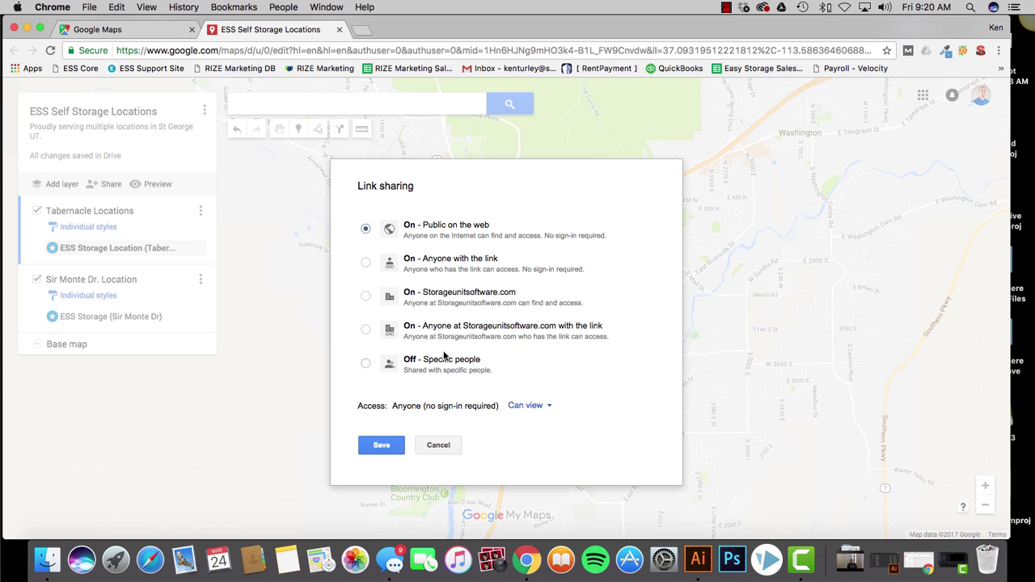
left_click(382, 445)
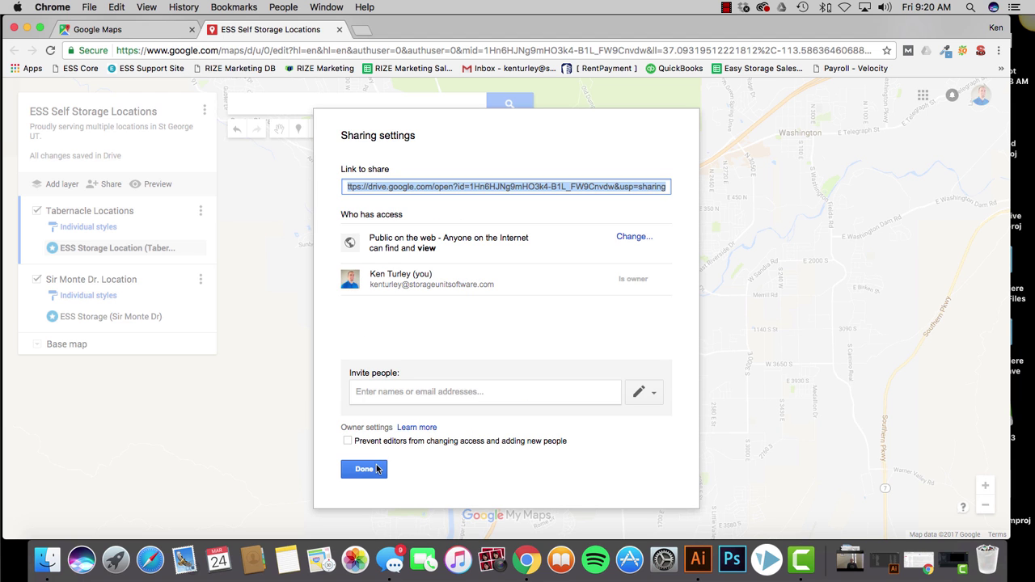
left_click(377, 468)
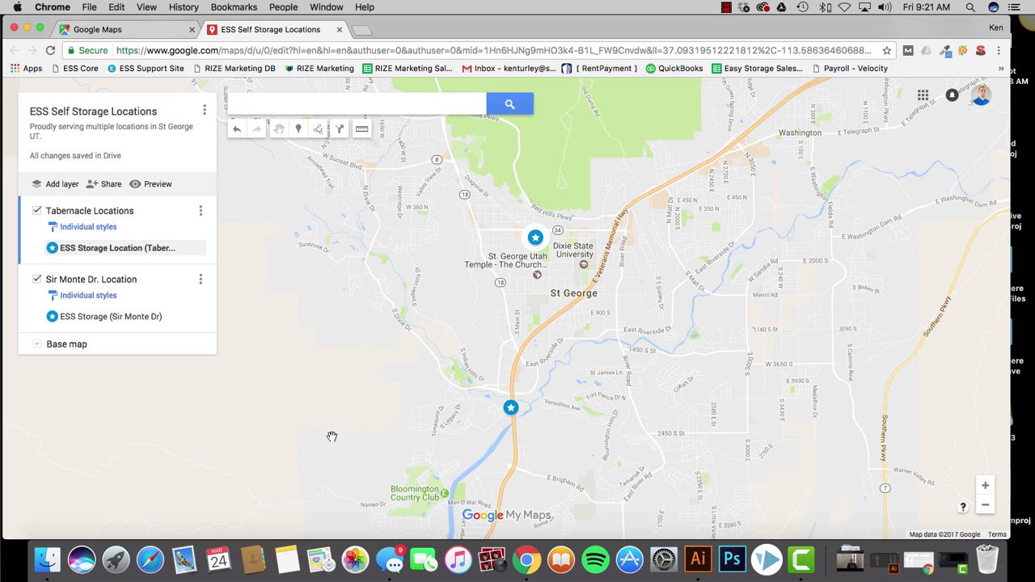
Confirm the map's public sharing setting, then bring up the three-dot options menu beside the map title.
left_click(108, 185)
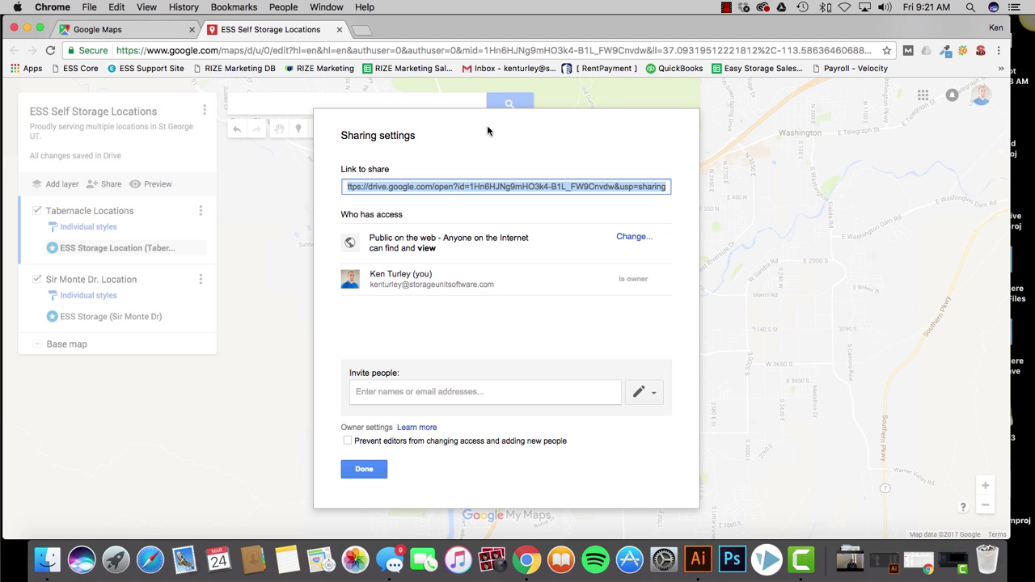
left_click(380, 473)
left_click(205, 113)
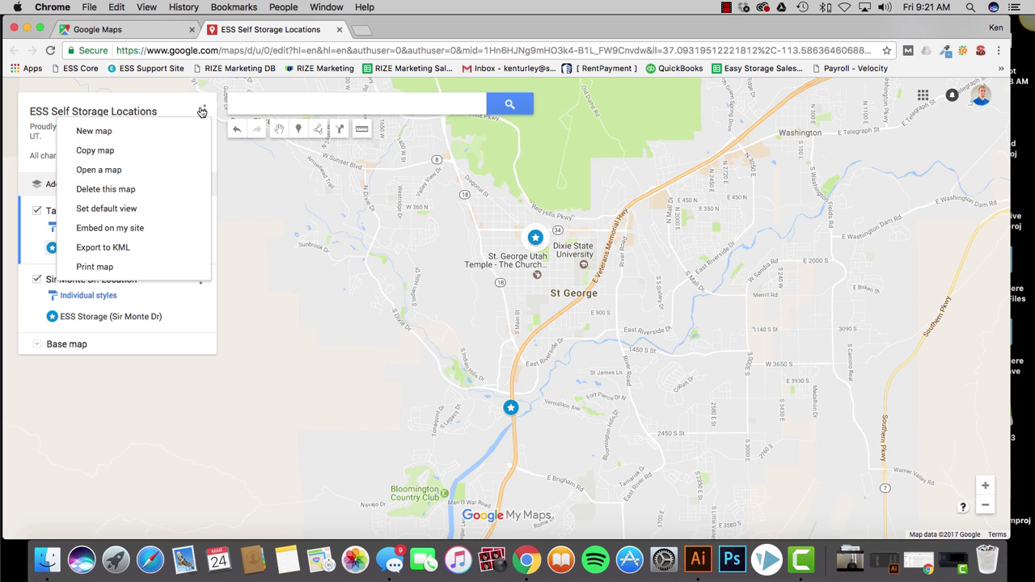
left_click(206, 113)
left_click(206, 111)
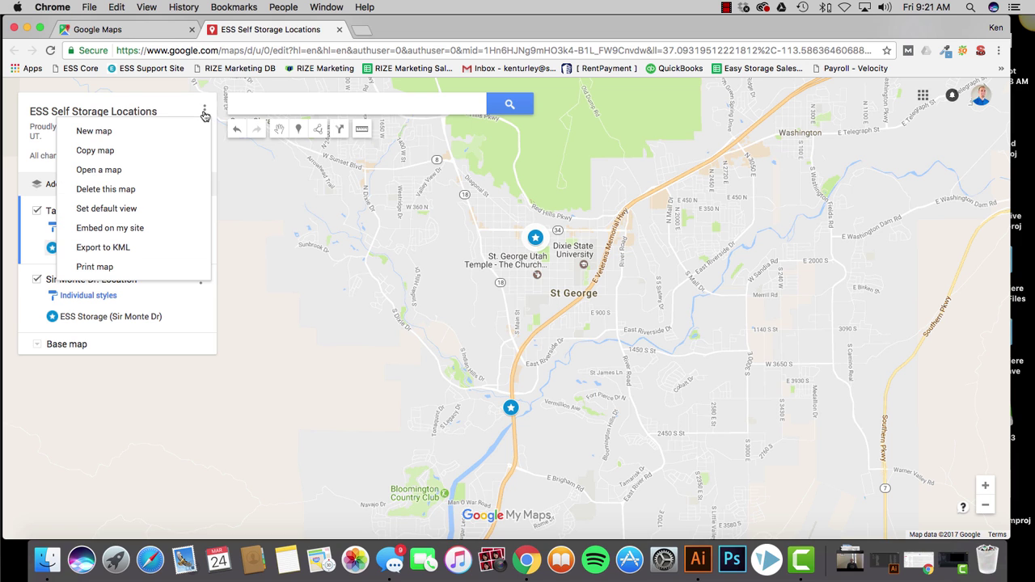
Copy the map's iframe code from 'Embed on my site'.
left_click(125, 236)
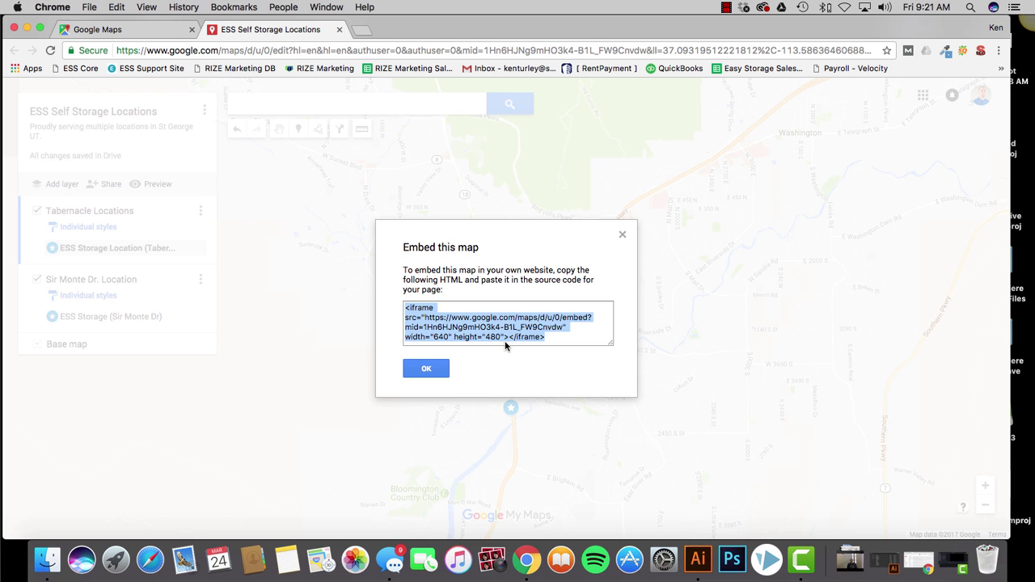
right_click(503, 342)
left_click(489, 354)
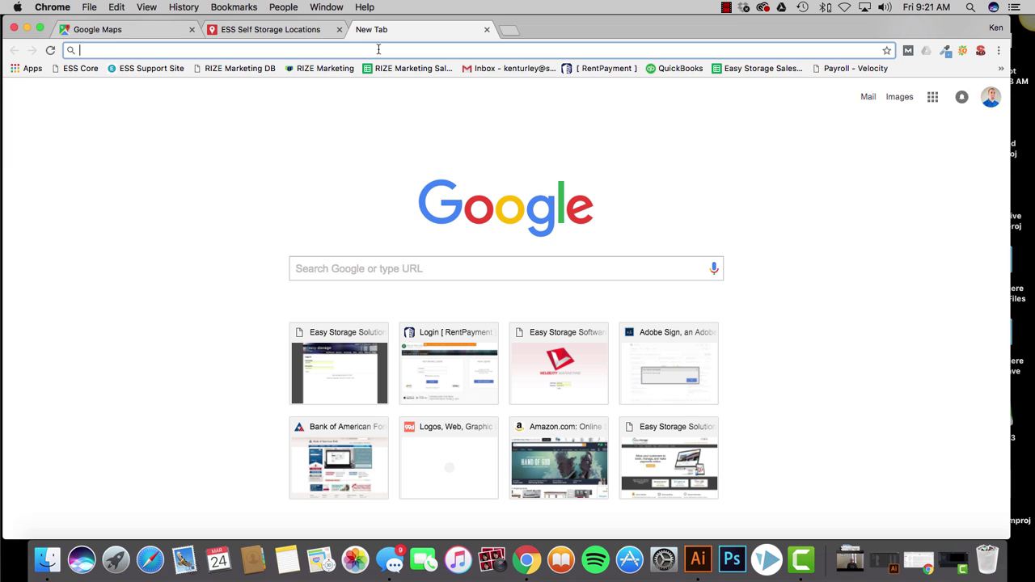
Load storageunitsoftware.com and scroll through the Easy Storage Solutions home page.
type("e")
key("BackSpace")
type("st")
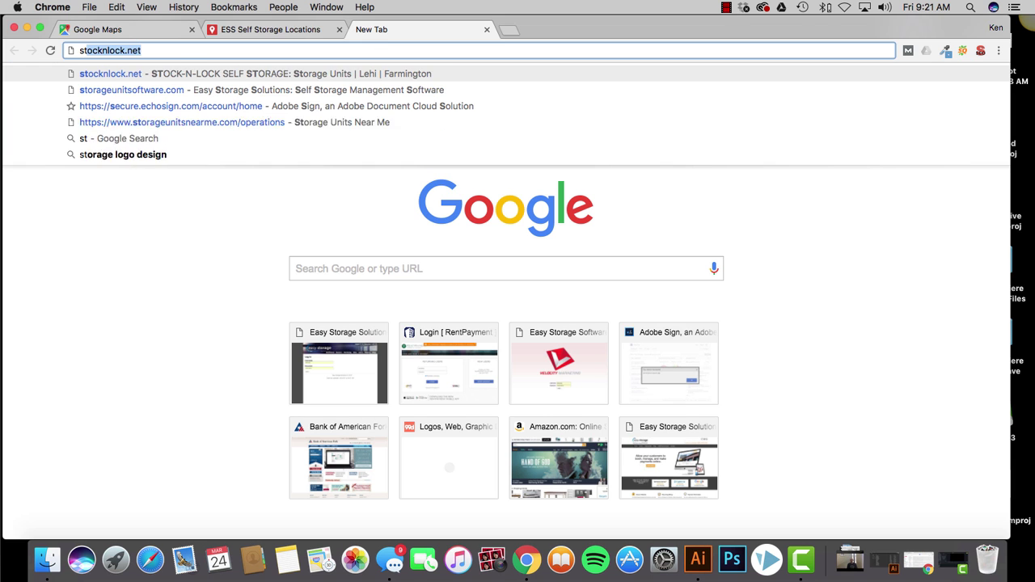
type("orage")
key("Return")
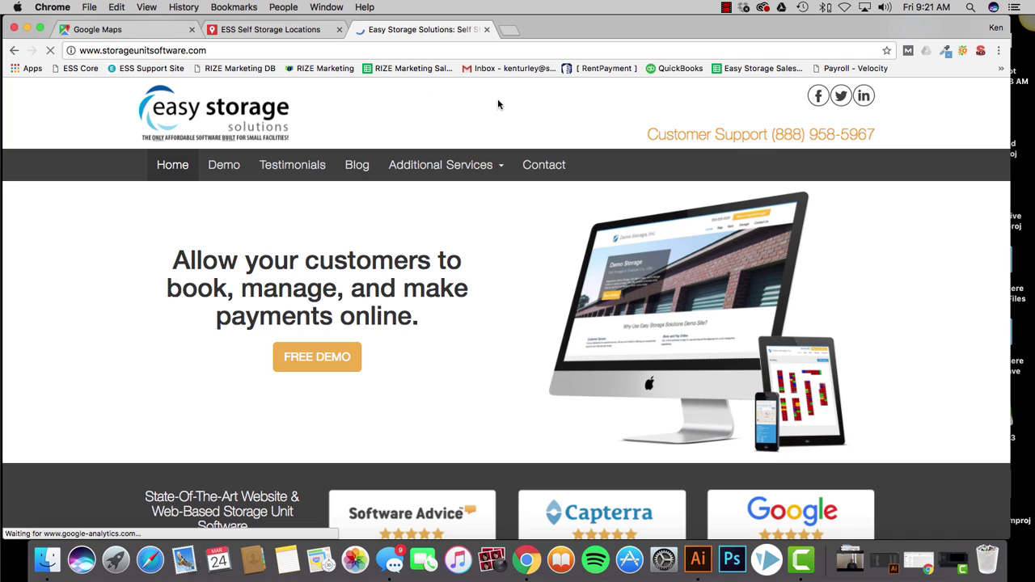
scroll(493, 121, "down", 10)
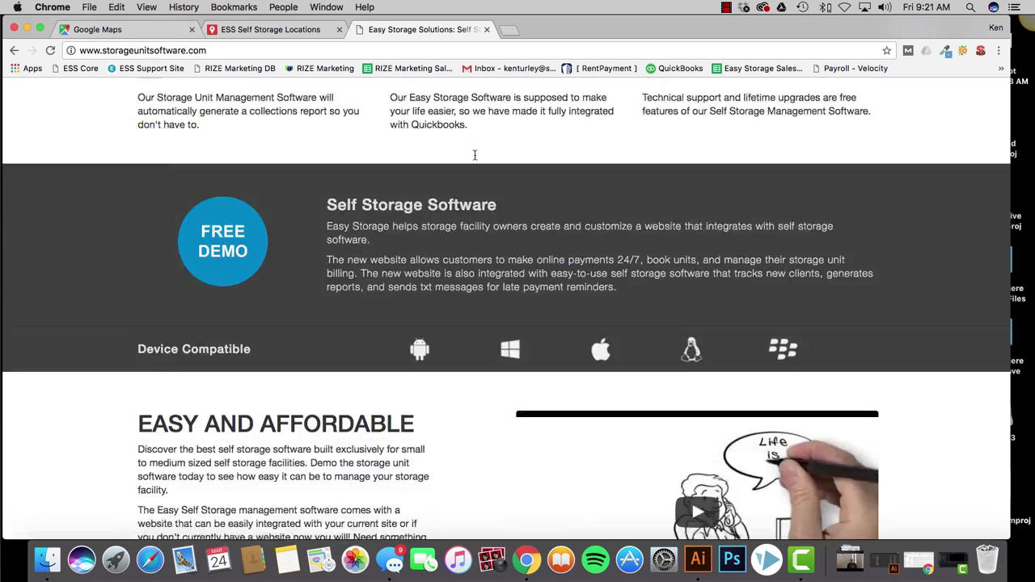
scroll(474, 154, "down", 10)
scroll(485, 186, "up", 3)
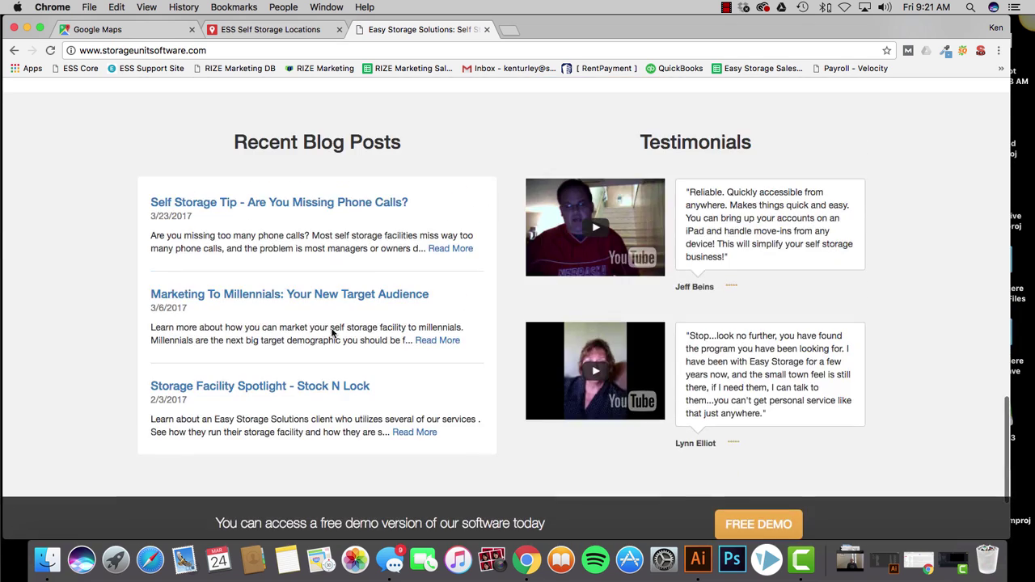
scroll(337, 173, "up", 3)
scroll(525, 186, "up", 2)
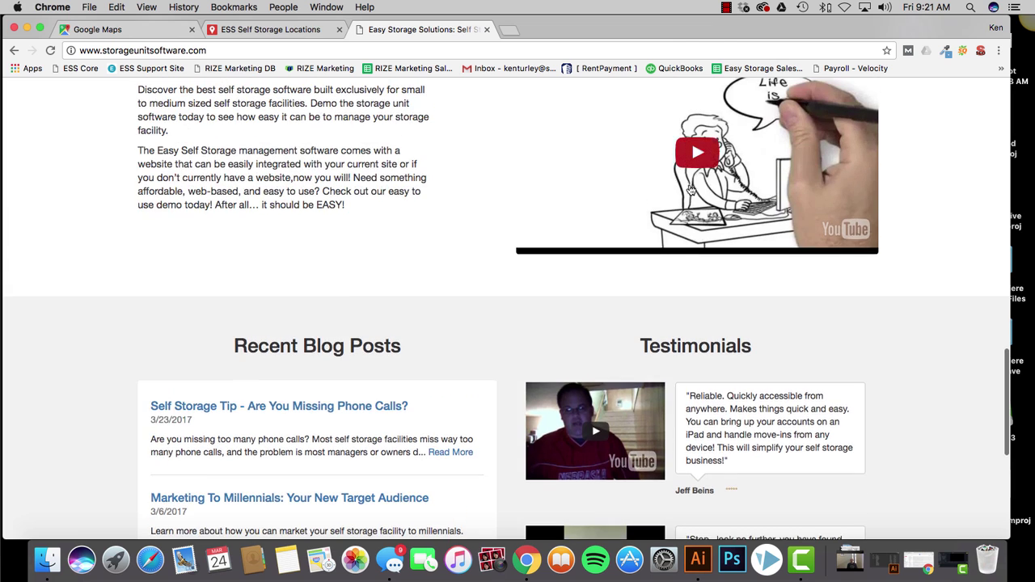
scroll(690, 189, "up", 2)
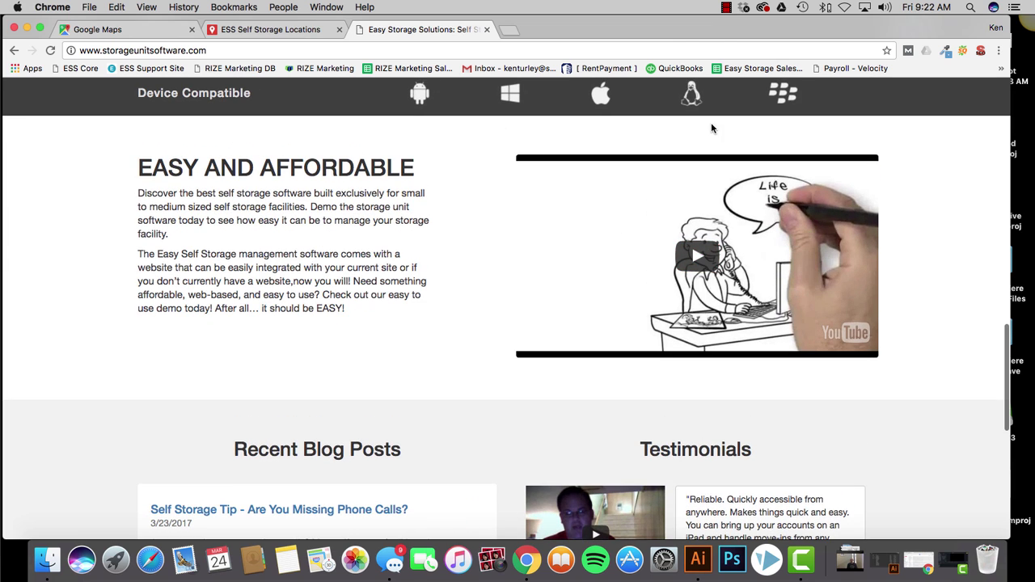
Switch back to the 'ESS Self Storage Locations' map tab.
left_click(274, 30)
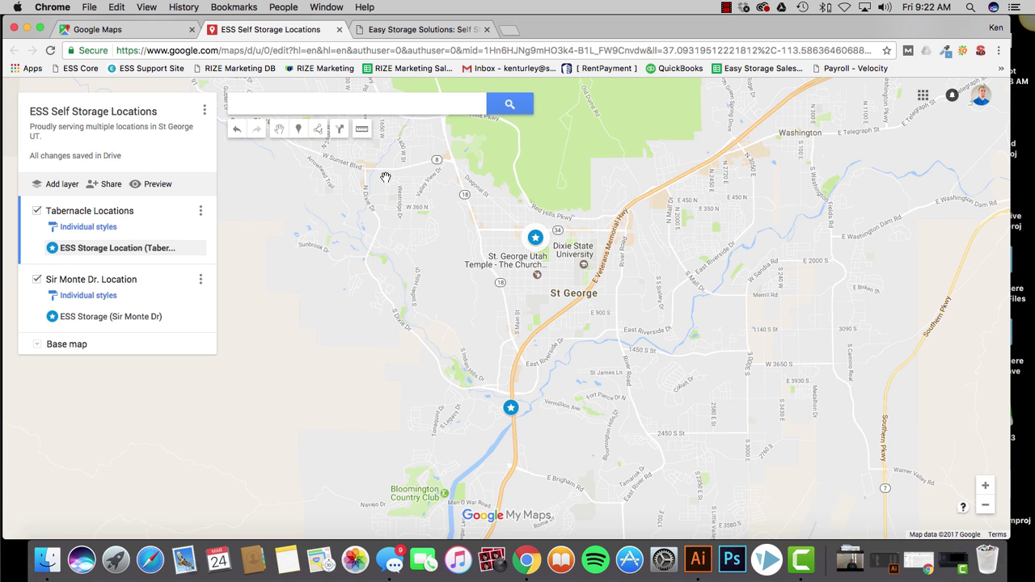